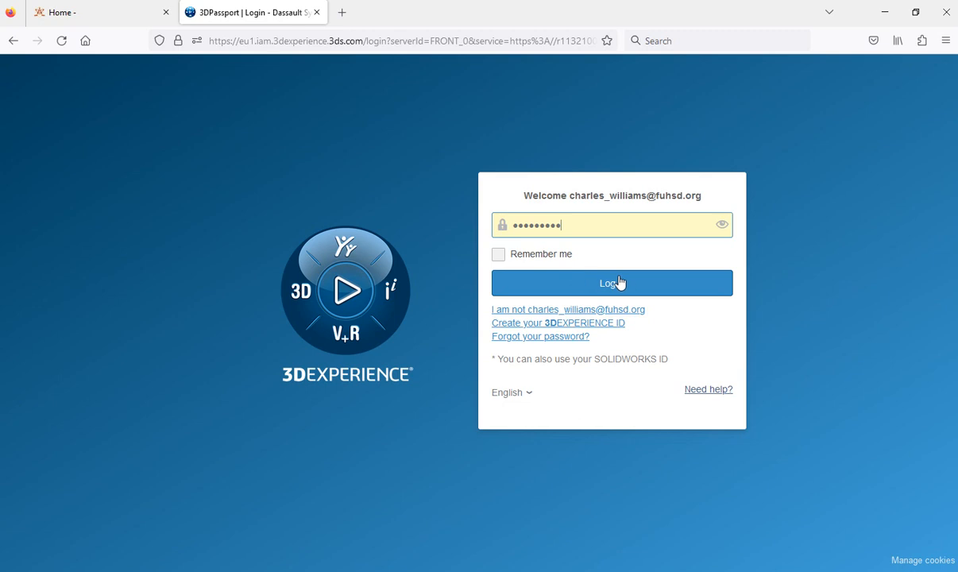
- Log in to the 3DEXPERIENCE account with the entered password and open the roles and apps portfolio
{"action": "left_click", "coordinate": [620, 283]}
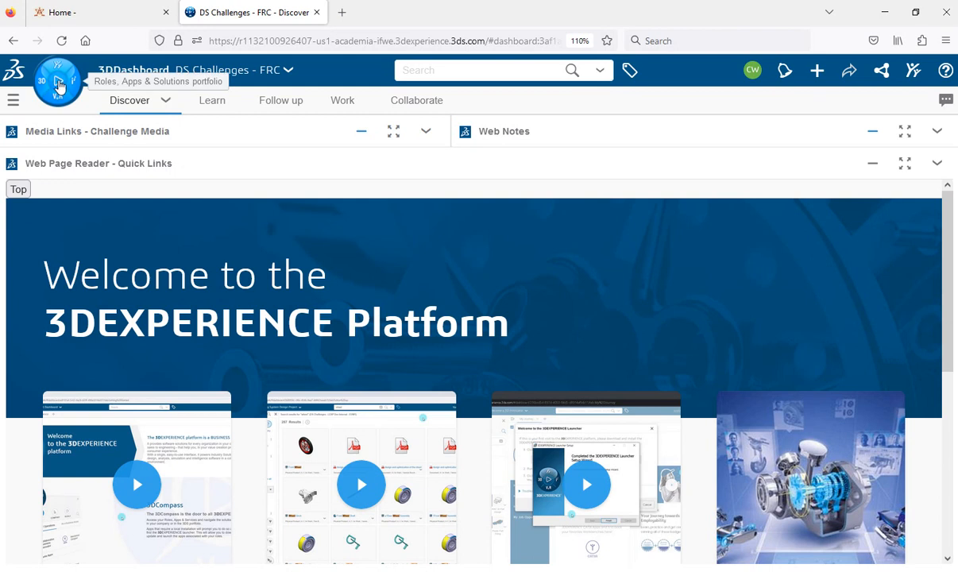
{"action": "left_click", "coordinate": [58, 85]}
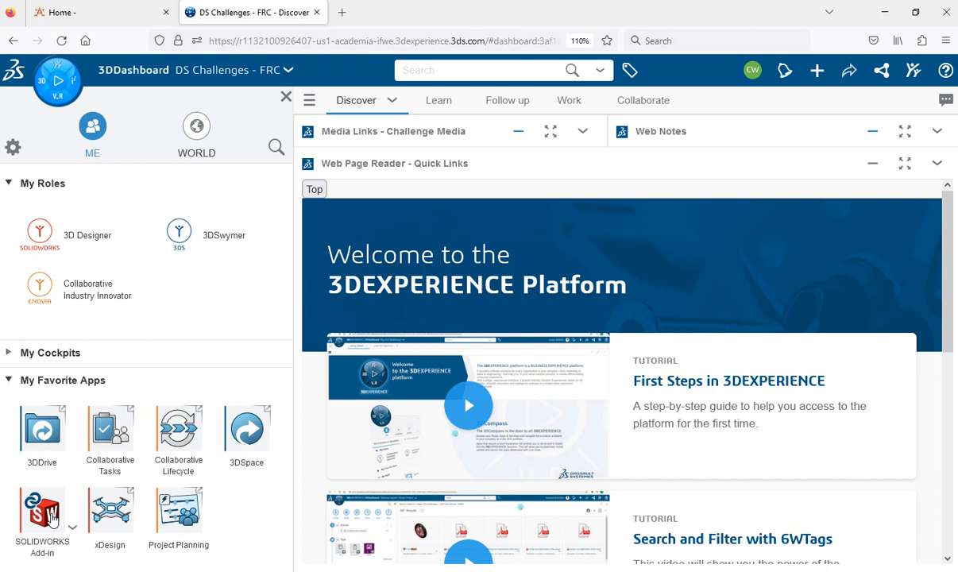
- Look at the xDesign start screen, close it, and view the collaborative spaces in 3DSpace
{"action": "left_click", "coordinate": [112, 515]}
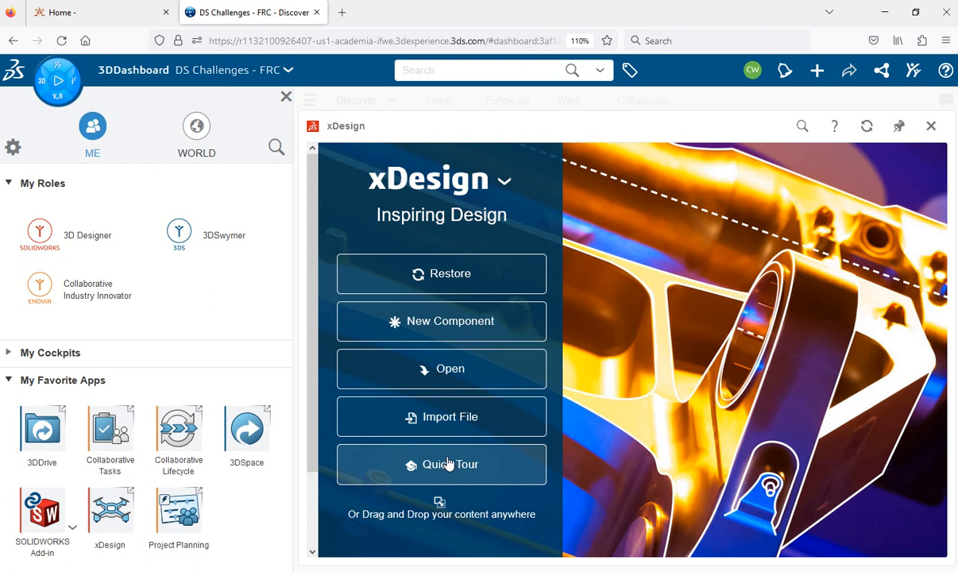
{"action": "left_click", "coordinate": [933, 127]}
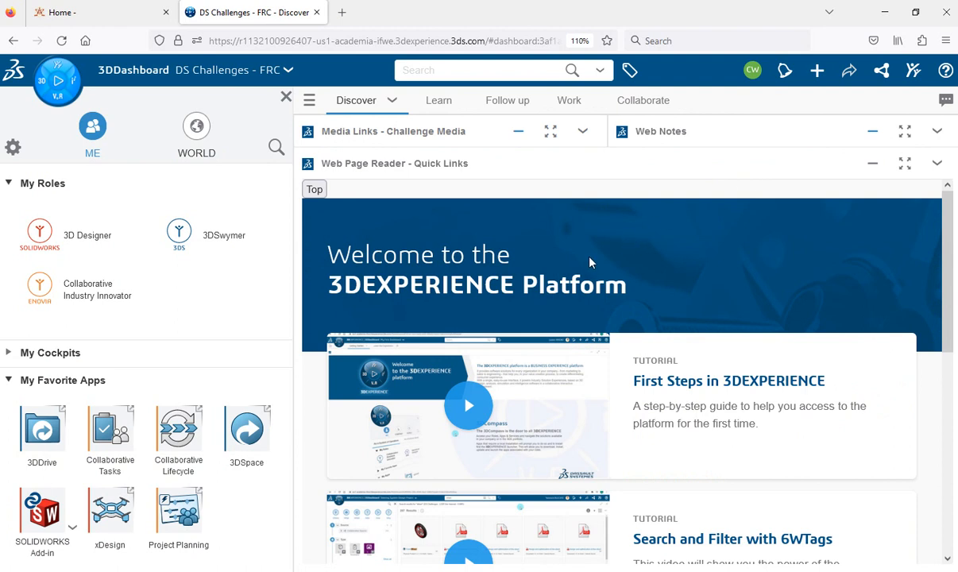
{"action": "left_click", "coordinate": [250, 433]}
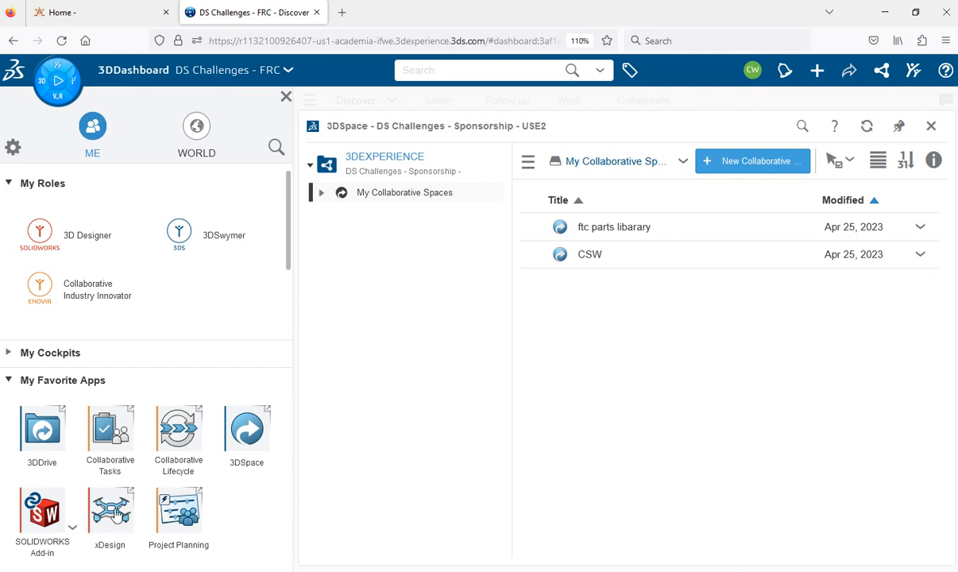
- Create a new xDesign component named "Challenge 1 CSW" in the CSW collaborative space and close the apps portfolio
{"action": "left_click", "coordinate": [112, 515]}
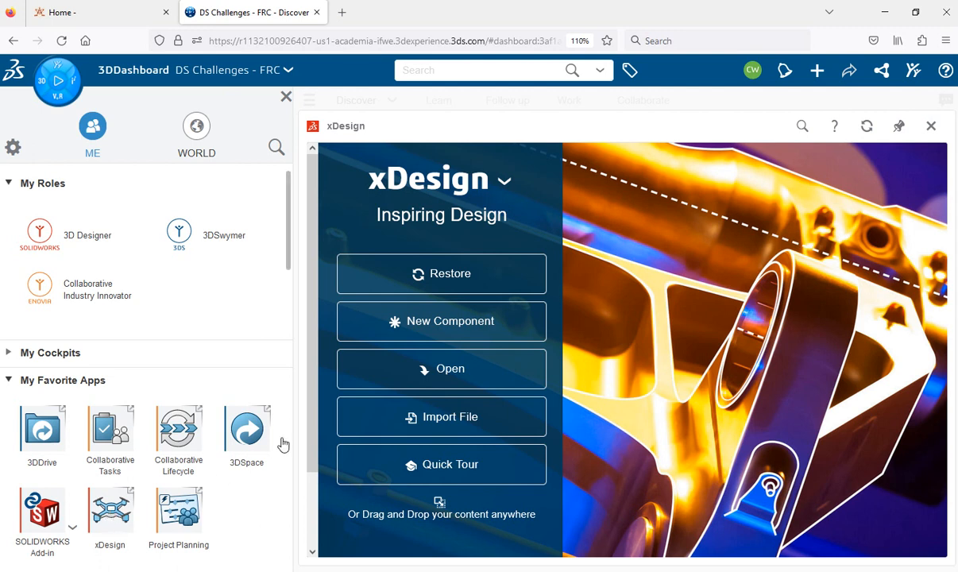
{"action": "left_click", "coordinate": [435, 324]}
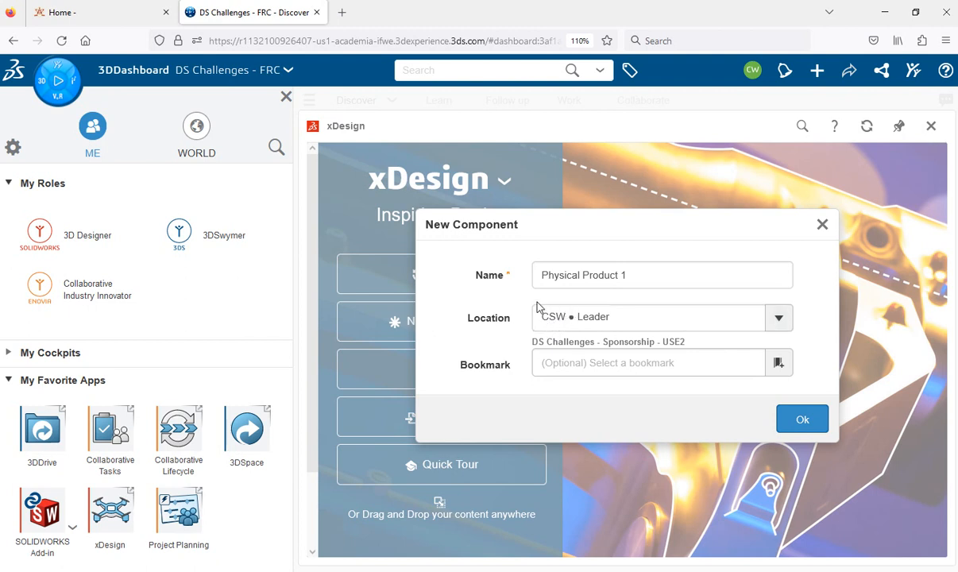
{"action": "left_click", "coordinate": [624, 275]}
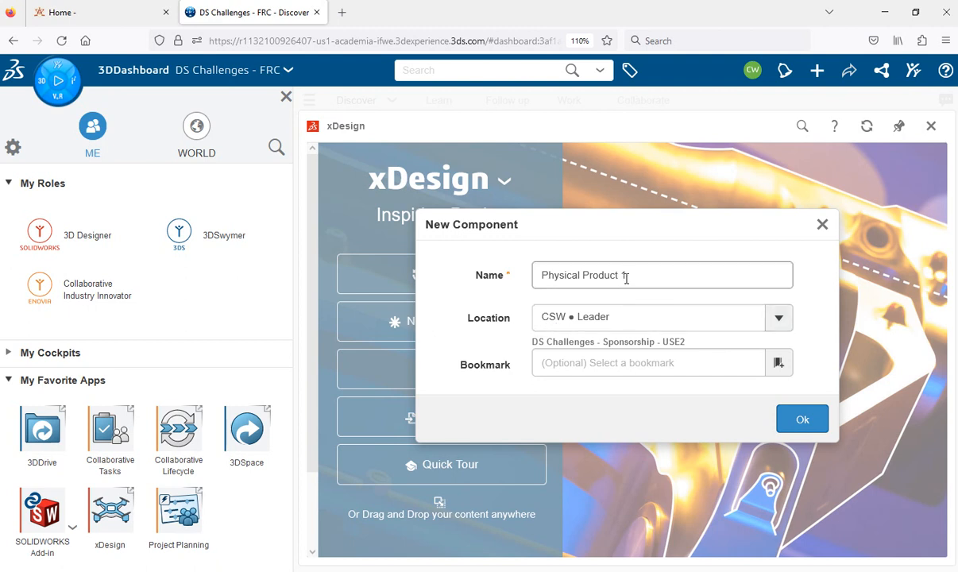
{"action": "left_click_drag", "start_coordinate": [638, 272], "coordinate": [515, 273]}
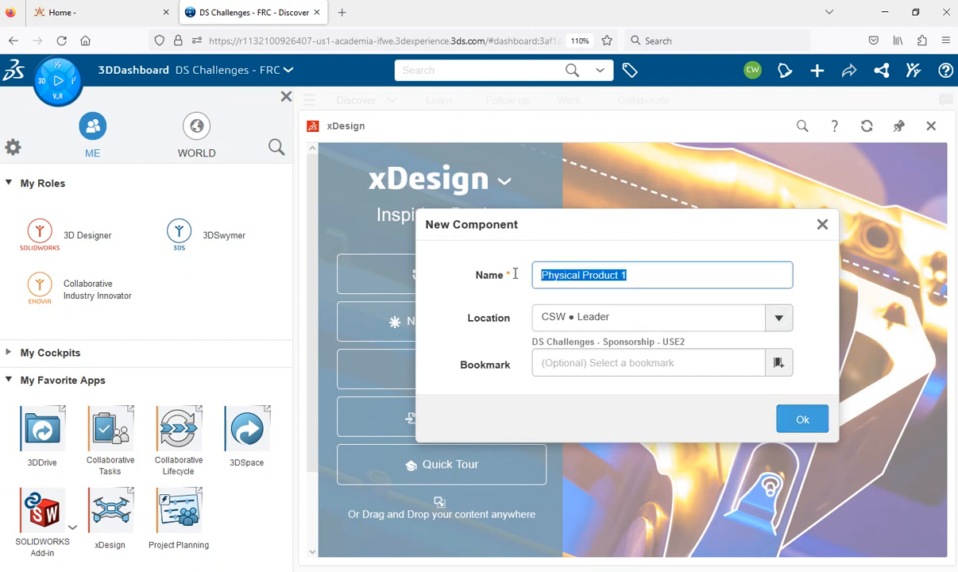
{"action": "type", "text": "C"}
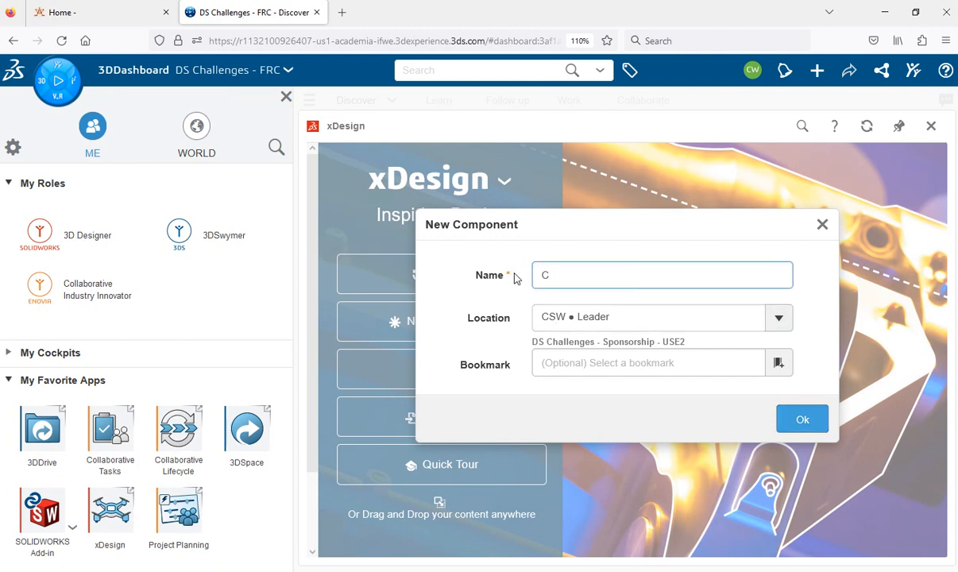
{"action": "type", "text": "hallenge"}
{"action": "type", "text": "1 CSW"}
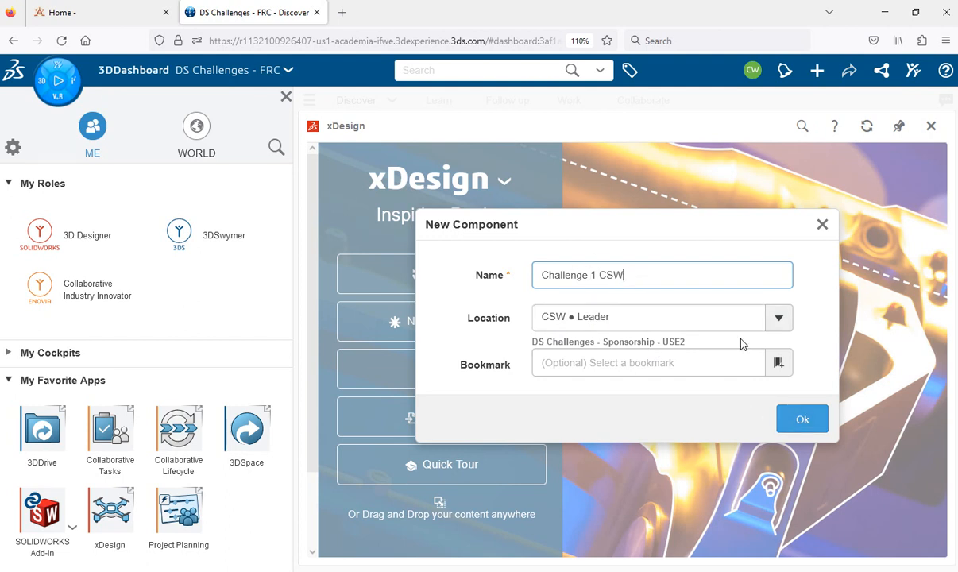
{"action": "left_click", "coordinate": [804, 420]}
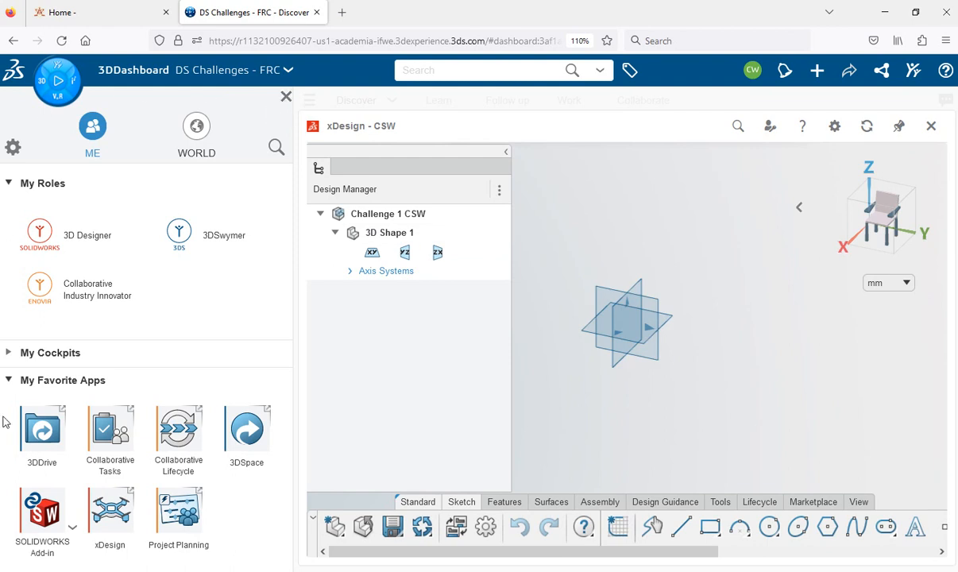
{"action": "left_click", "coordinate": [286, 97]}
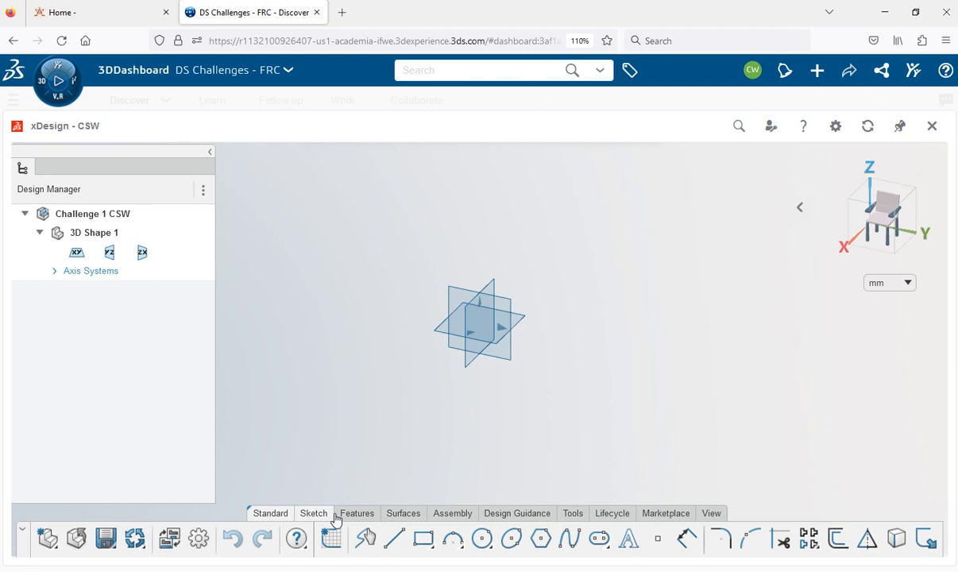
- Start inserting an existing component into the assembly and filter the search results to the signed-in person's own parts
{"action": "left_click", "coordinate": [451, 515]}
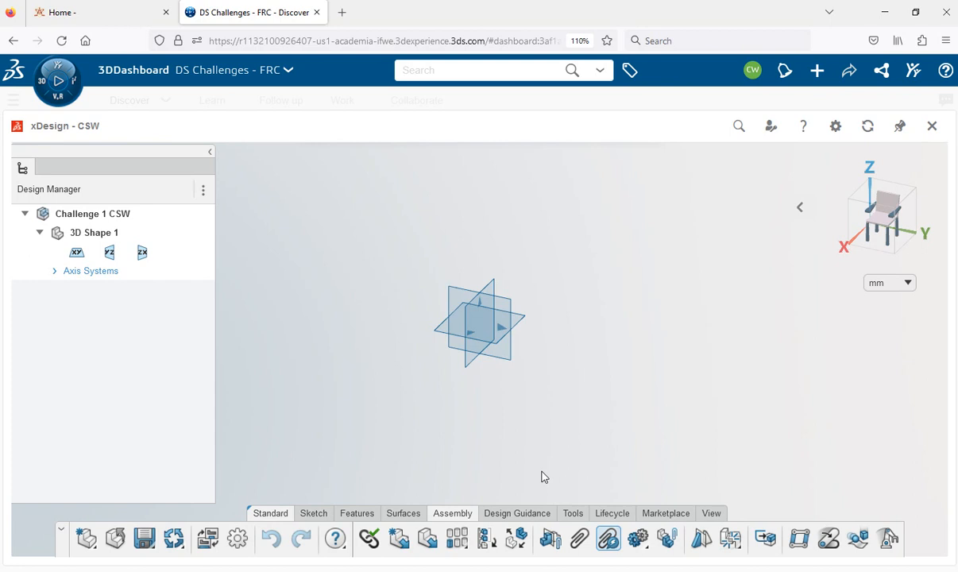
{"action": "left_click", "coordinate": [429, 541]}
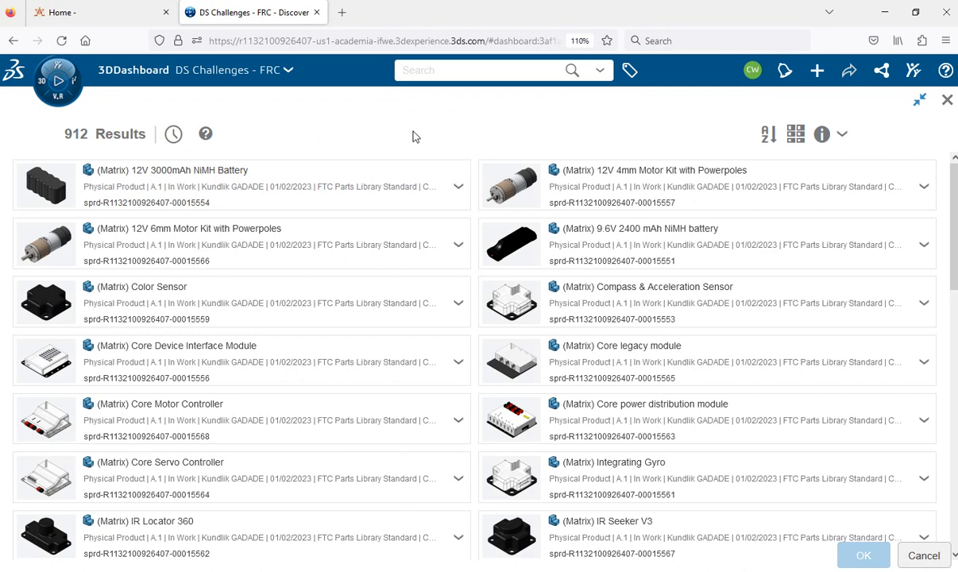
{"action": "left_click", "coordinate": [630, 74]}
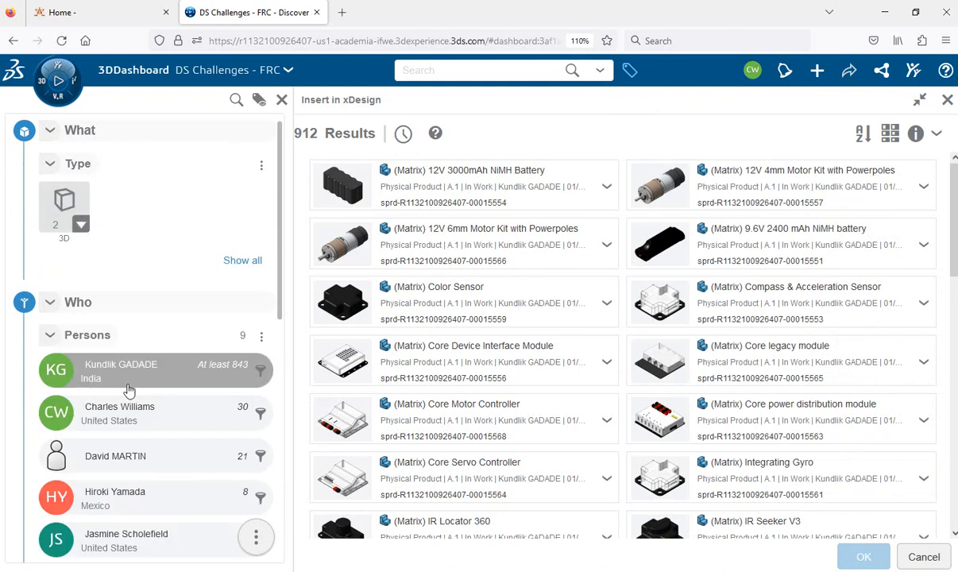
{"action": "scroll", "coordinate": [130, 389], "scroll_direction": "down", "scroll_amount": 5}
{"action": "scroll", "coordinate": [130, 390], "scroll_direction": "up", "scroll_amount": 2}
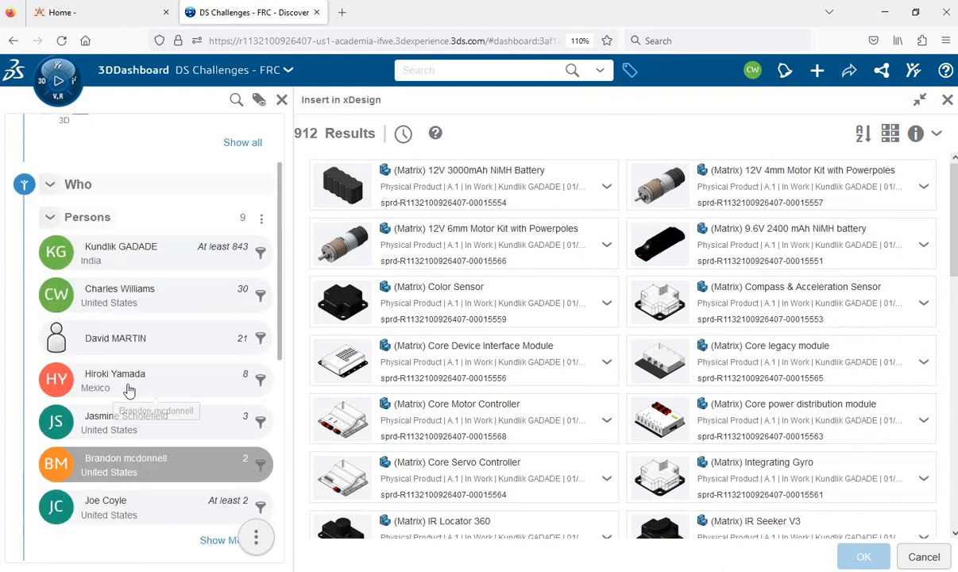
{"action": "scroll", "coordinate": [129, 389], "scroll_direction": "up", "scroll_amount": 3}
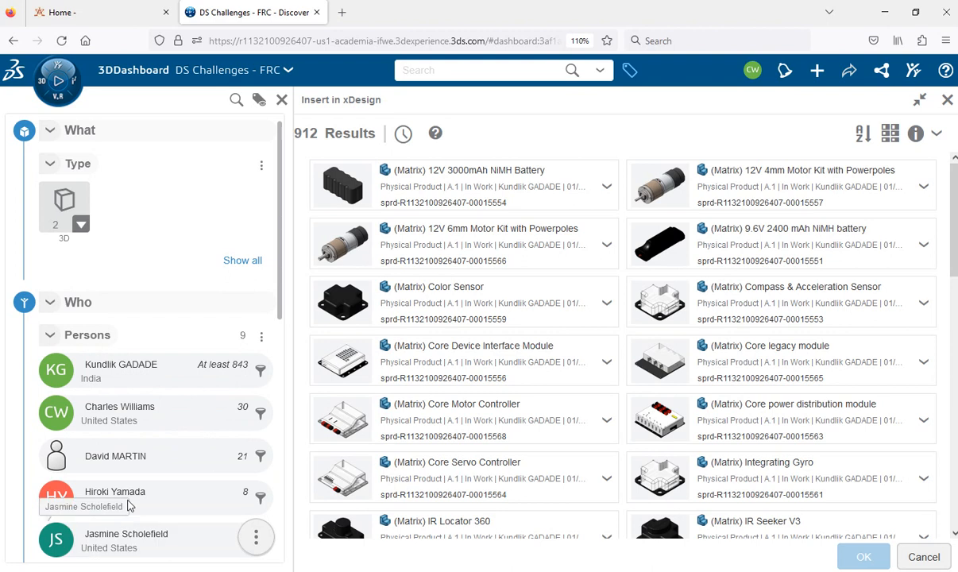
{"action": "left_click", "coordinate": [104, 419]}
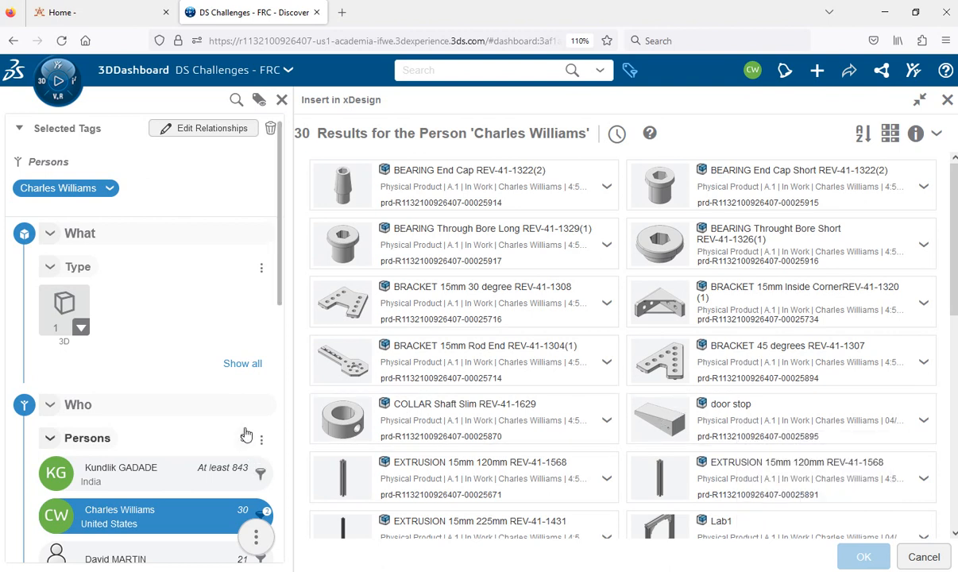
- Narrow the component results to the "ftc parts libarary" collaborative space source
{"action": "scroll", "coordinate": [242, 430], "scroll_direction": "down", "scroll_amount": 3}
{"action": "scroll", "coordinate": [242, 430], "scroll_direction": "down", "scroll_amount": 12}
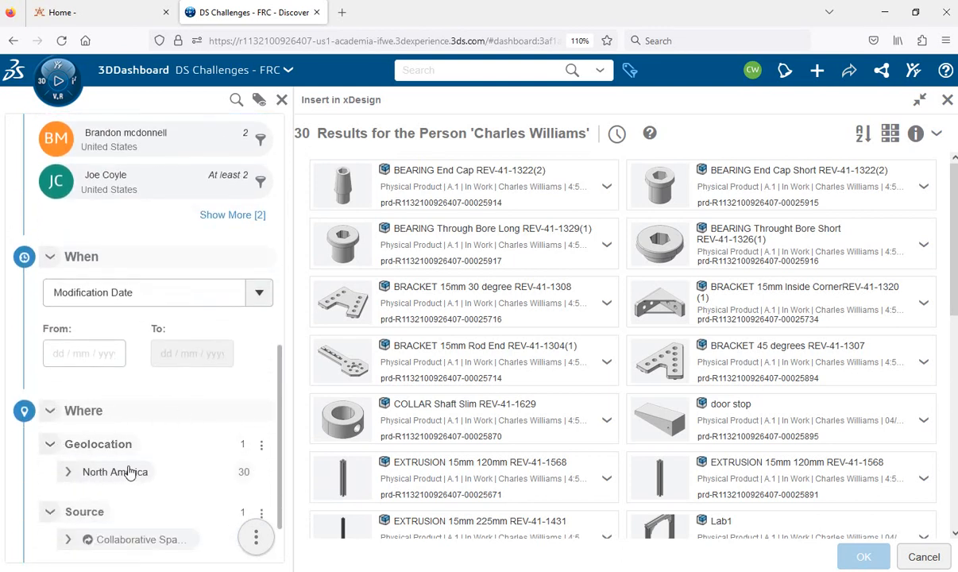
{"action": "scroll", "coordinate": [131, 472], "scroll_direction": "down", "scroll_amount": 1}
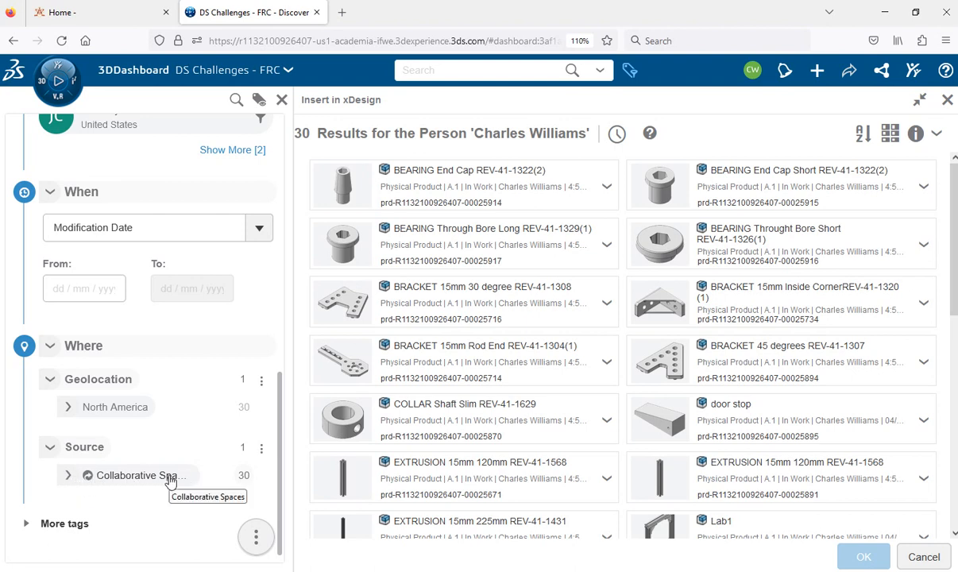
{"action": "left_click", "coordinate": [68, 476]}
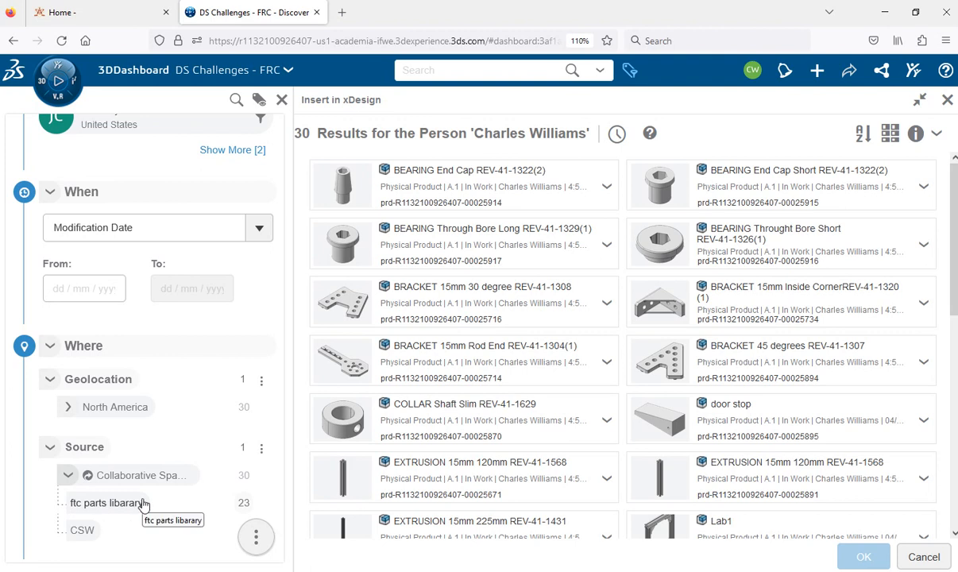
{"action": "left_click", "coordinate": [97, 509]}
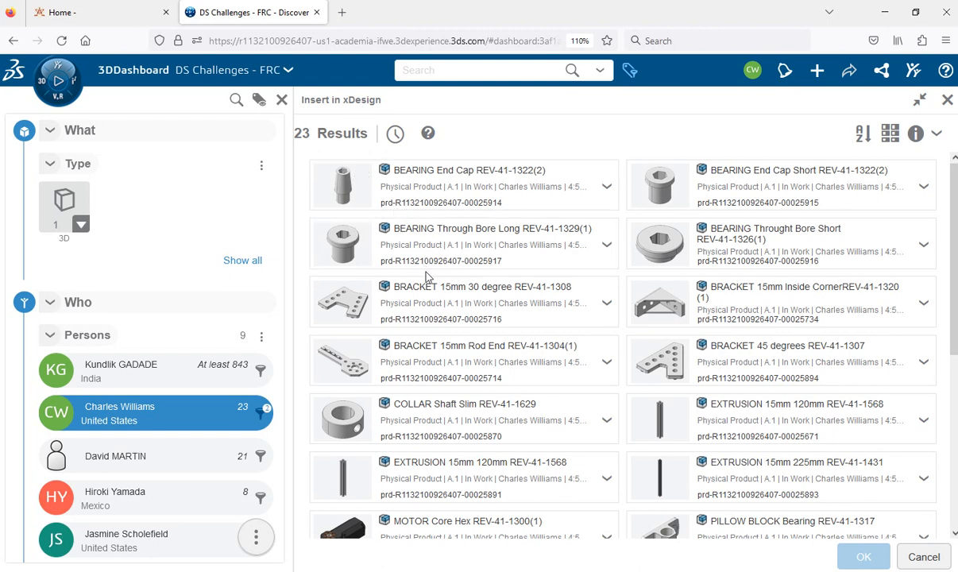
- Find the "MOTOR Core Hex REV-41-1300(1)" part in the filtered library and insert it into the Challenge 1 CSW assembly
{"action": "scroll", "coordinate": [426, 276], "scroll_direction": "down", "scroll_amount": 3}
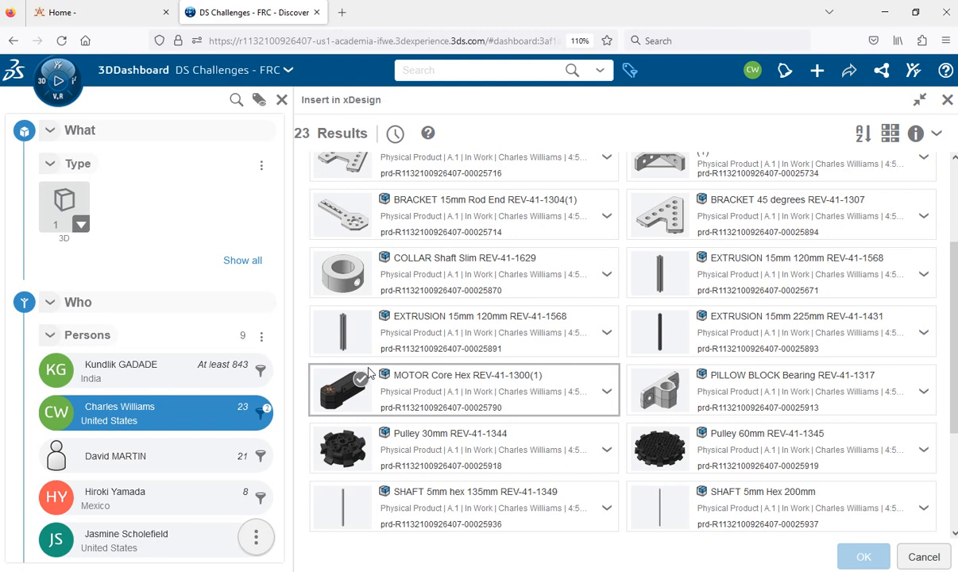
{"action": "scroll", "coordinate": [368, 373], "scroll_direction": "up", "scroll_amount": 2}
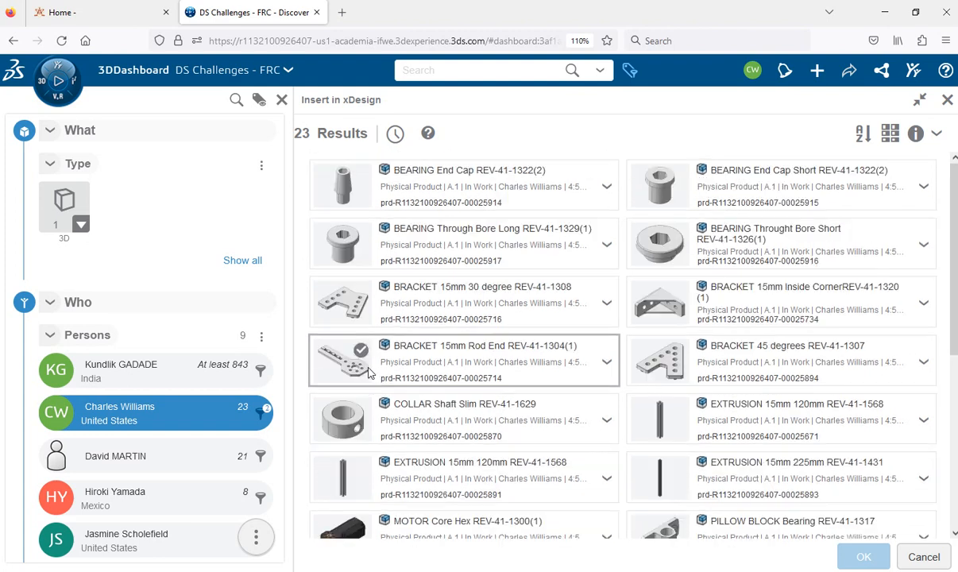
{"action": "scroll", "coordinate": [368, 373], "scroll_direction": "down", "scroll_amount": 4}
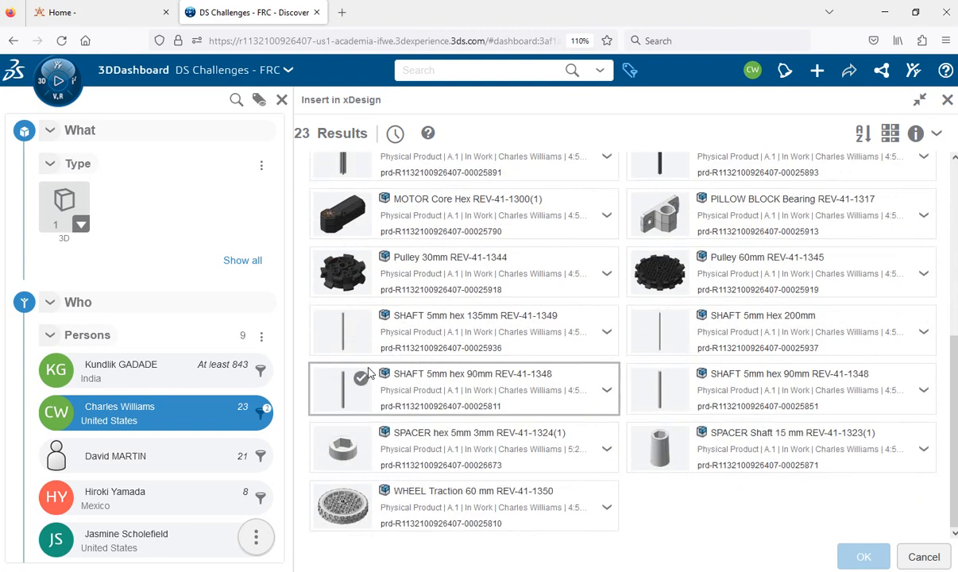
{"action": "scroll", "coordinate": [367, 374], "scroll_direction": "up", "scroll_amount": 5}
{"action": "scroll", "coordinate": [368, 374], "scroll_direction": "down", "scroll_amount": 5}
{"action": "scroll", "coordinate": [368, 374], "scroll_direction": "up", "scroll_amount": 3}
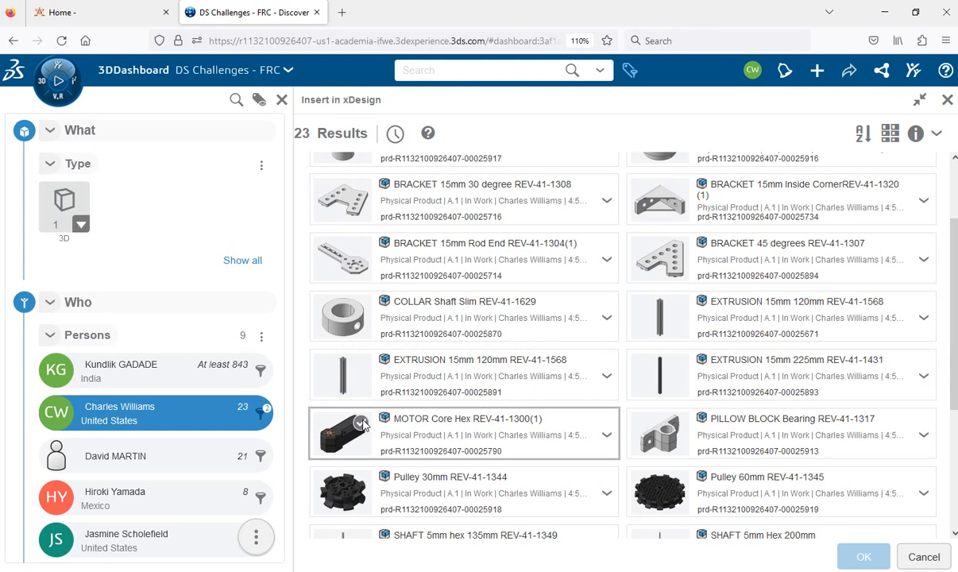
{"action": "left_click", "coordinate": [387, 434]}
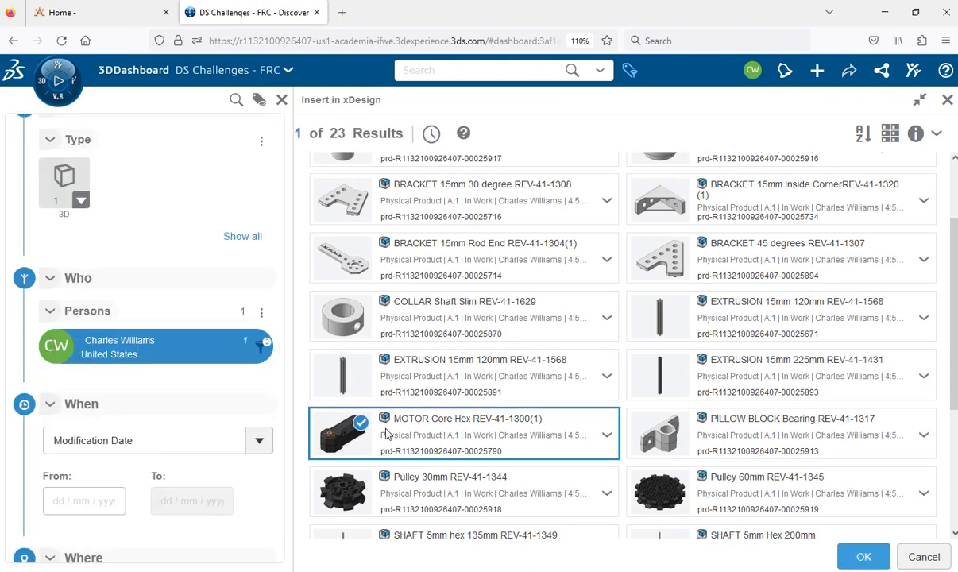
{"action": "right_click", "coordinate": [432, 436]}
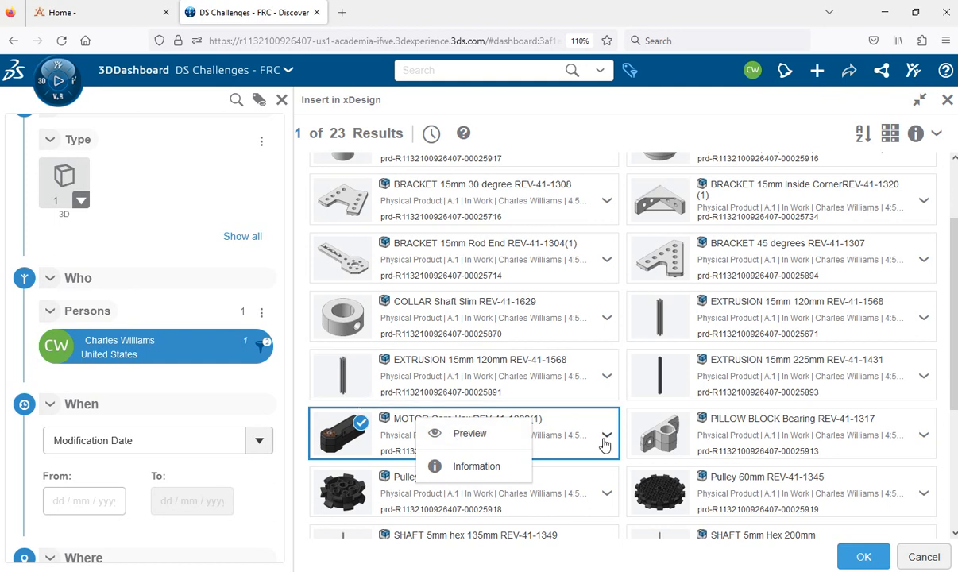
{"action": "left_click", "coordinate": [556, 413]}
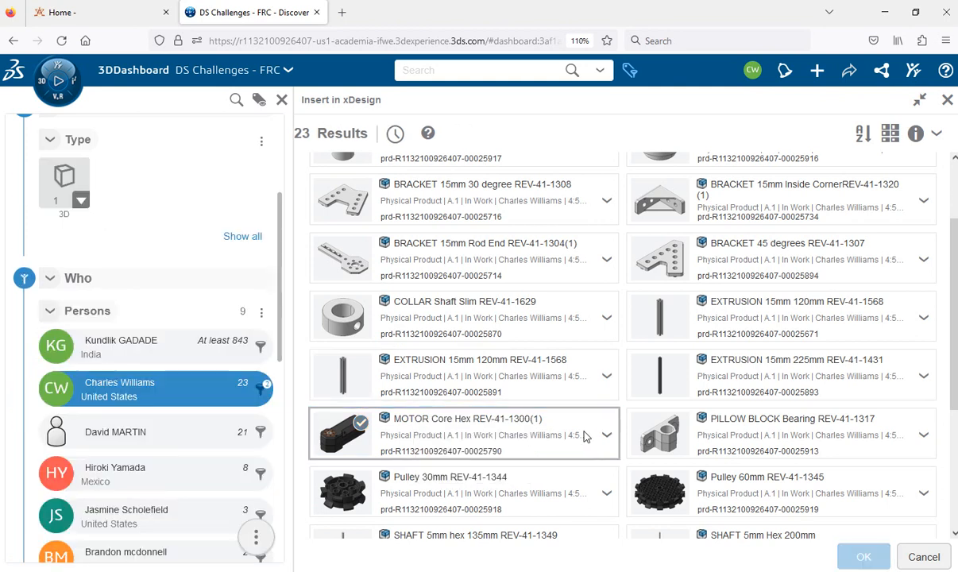
{"action": "left_click", "coordinate": [428, 433]}
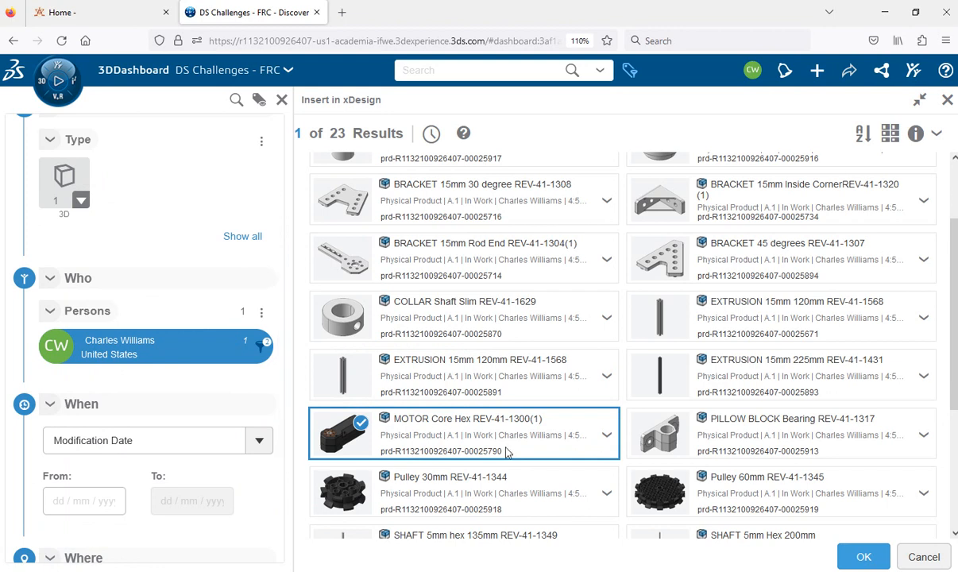
{"action": "left_click", "coordinate": [863, 558]}
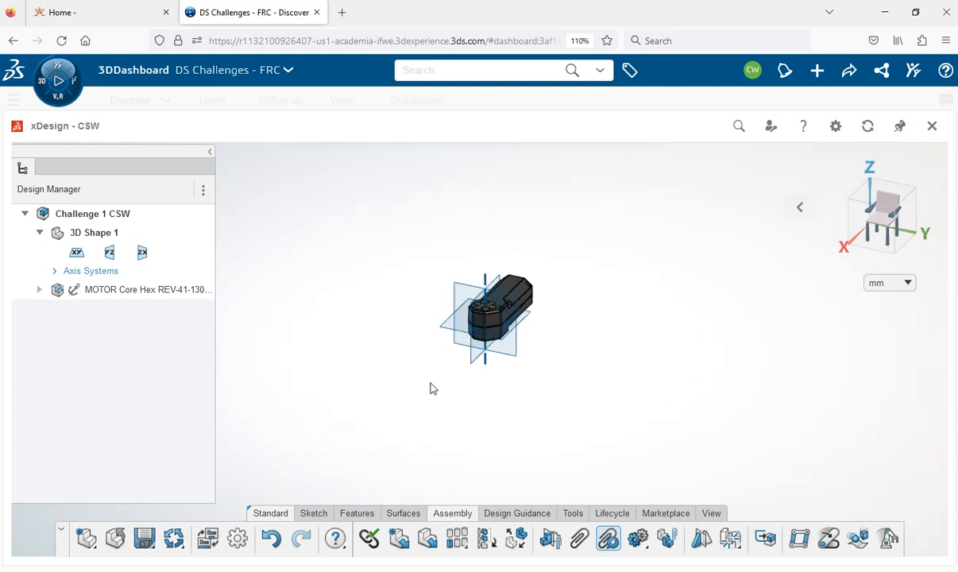
{"action": "scroll", "coordinate": [432, 388], "scroll_direction": "up", "scroll_amount": 5}
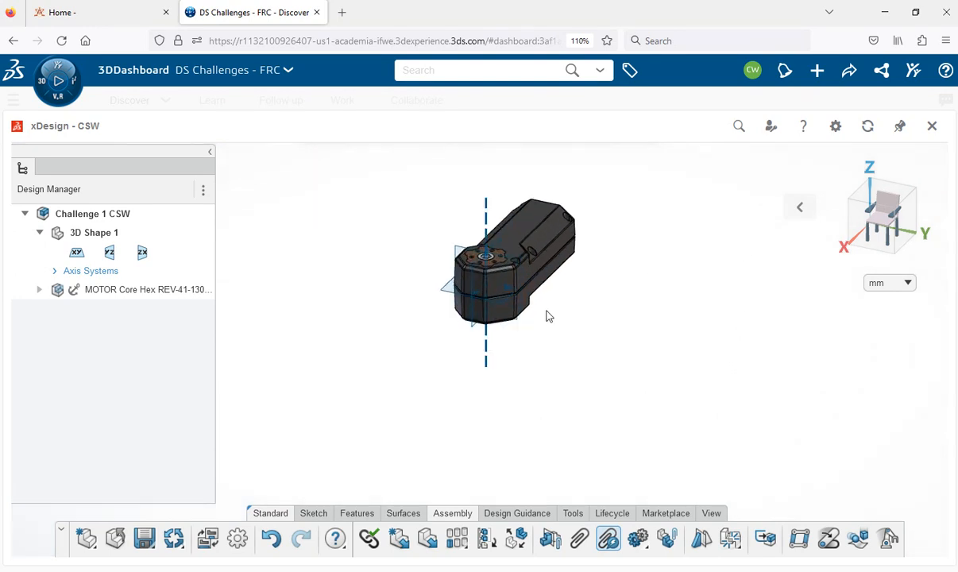
{"action": "scroll", "coordinate": [386, 234], "scroll_direction": "up", "scroll_amount": 1}
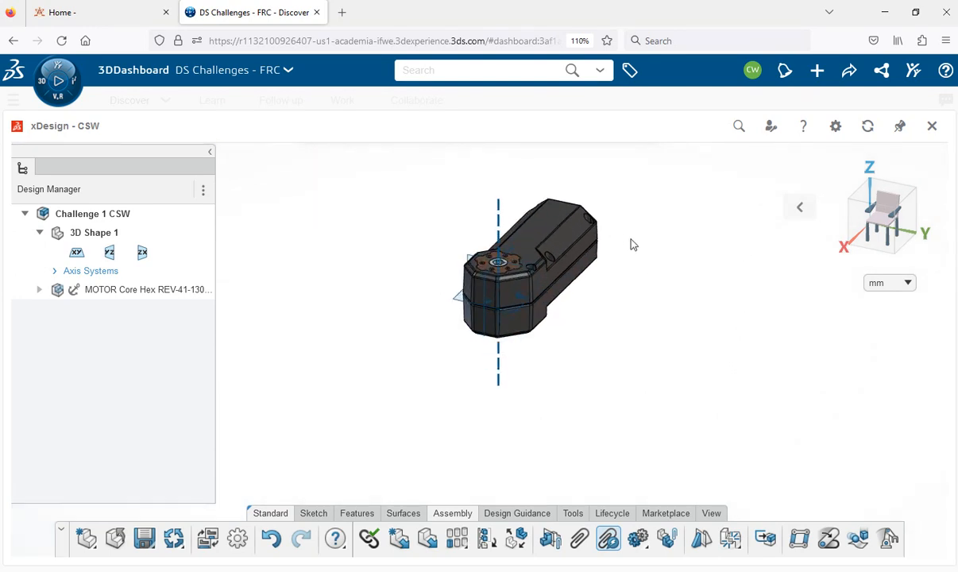
{"action": "scroll", "coordinate": [632, 243], "scroll_direction": "up", "scroll_amount": 1}
{"action": "scroll", "coordinate": [712, 255], "scroll_direction": "up", "scroll_amount": 2}
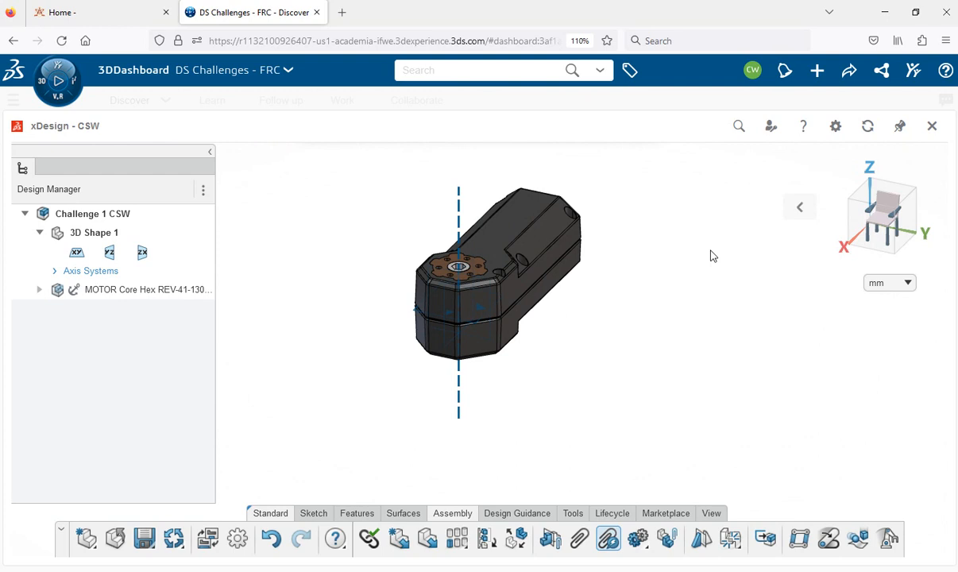
- Examine the inserted Core Hex motor from near and far, focusing on the hex bore of its output hub
{"action": "scroll", "coordinate": [712, 255], "scroll_direction": "down", "scroll_amount": 1}
{"action": "scroll", "coordinate": [712, 255], "scroll_direction": "down", "scroll_amount": 2}
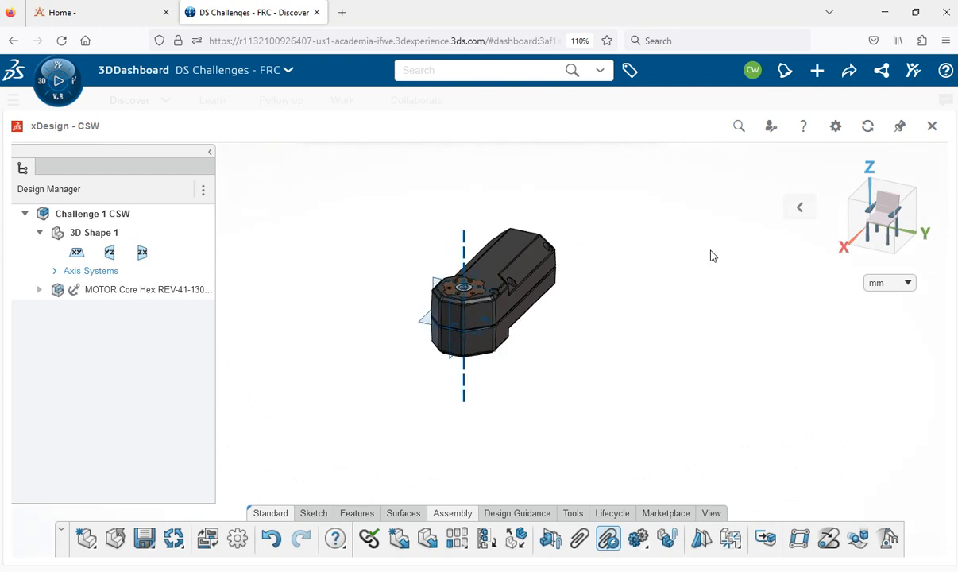
{"action": "scroll", "coordinate": [712, 255], "scroll_direction": "up", "scroll_amount": 2}
{"action": "scroll", "coordinate": [712, 255], "scroll_direction": "down", "scroll_amount": 1}
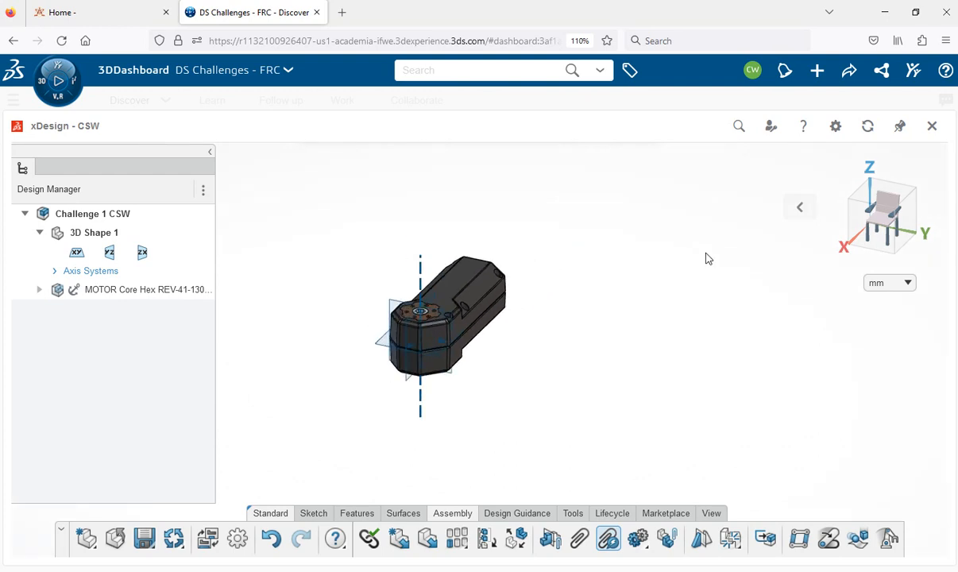
{"action": "scroll", "coordinate": [422, 296], "scroll_direction": "down", "scroll_amount": 1}
{"action": "scroll", "coordinate": [396, 261], "scroll_direction": "up", "scroll_amount": 3}
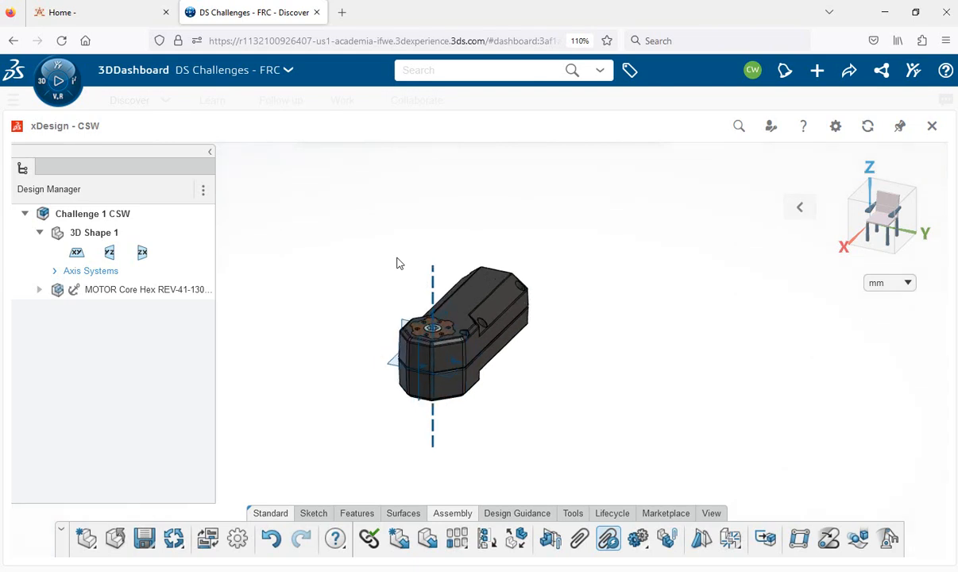
{"action": "scroll", "coordinate": [407, 437], "scroll_direction": "up", "scroll_amount": 4}
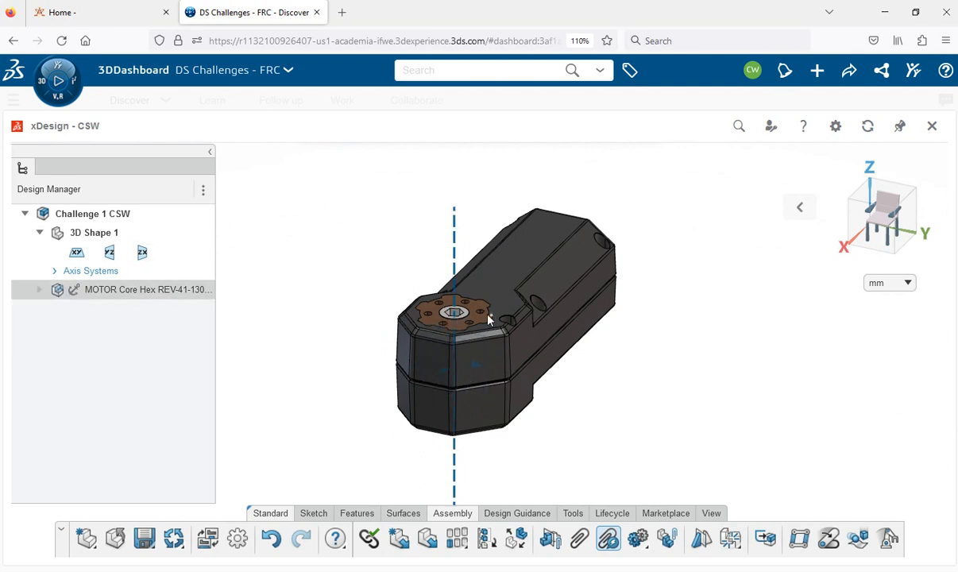
{"action": "scroll", "coordinate": [487, 321], "scroll_direction": "up", "scroll_amount": 3}
{"action": "scroll", "coordinate": [487, 320], "scroll_direction": "up", "scroll_amount": 2}
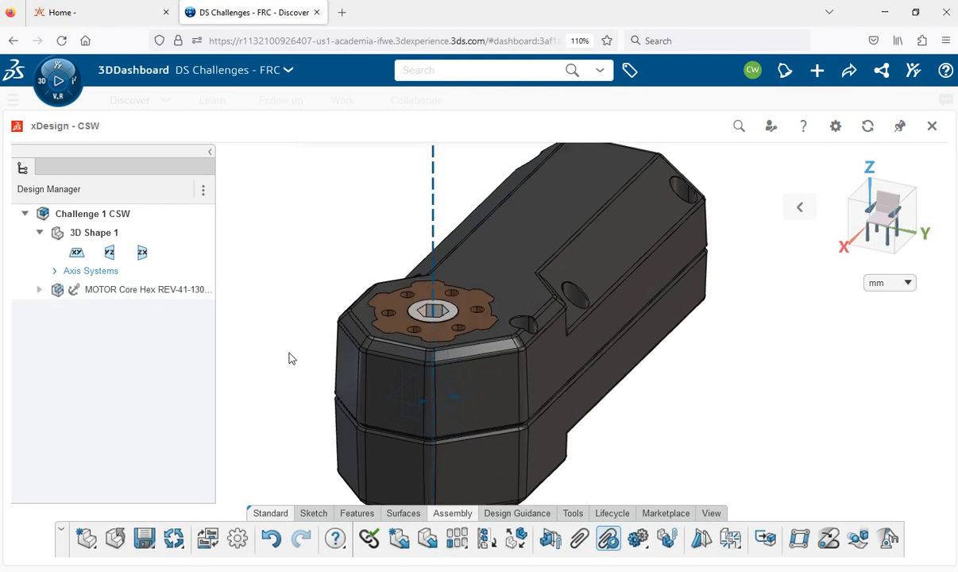
{"action": "scroll", "coordinate": [292, 363], "scroll_direction": "up", "scroll_amount": 2}
{"action": "scroll", "coordinate": [291, 362], "scroll_direction": "up", "scroll_amount": 1}
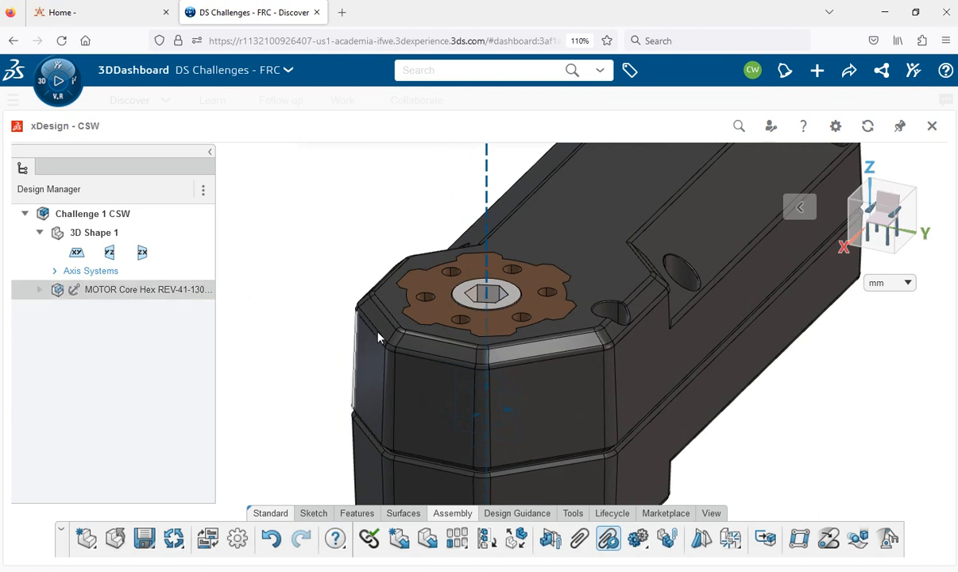
{"action": "scroll", "coordinate": [338, 358], "scroll_direction": "up", "scroll_amount": 1}
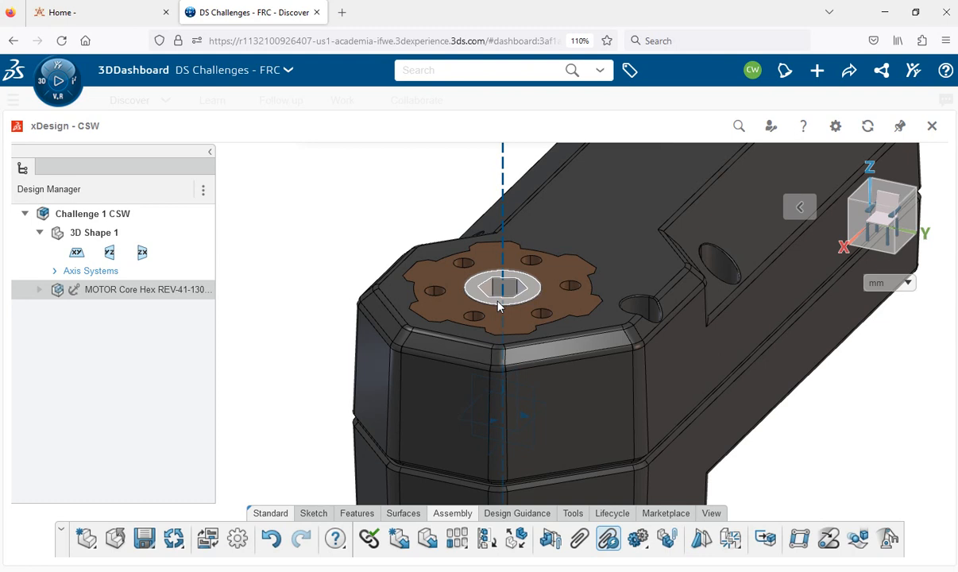
{"action": "scroll", "coordinate": [499, 306], "scroll_direction": "down", "scroll_amount": 1}
{"action": "scroll", "coordinate": [499, 306], "scroll_direction": "up", "scroll_amount": 5}
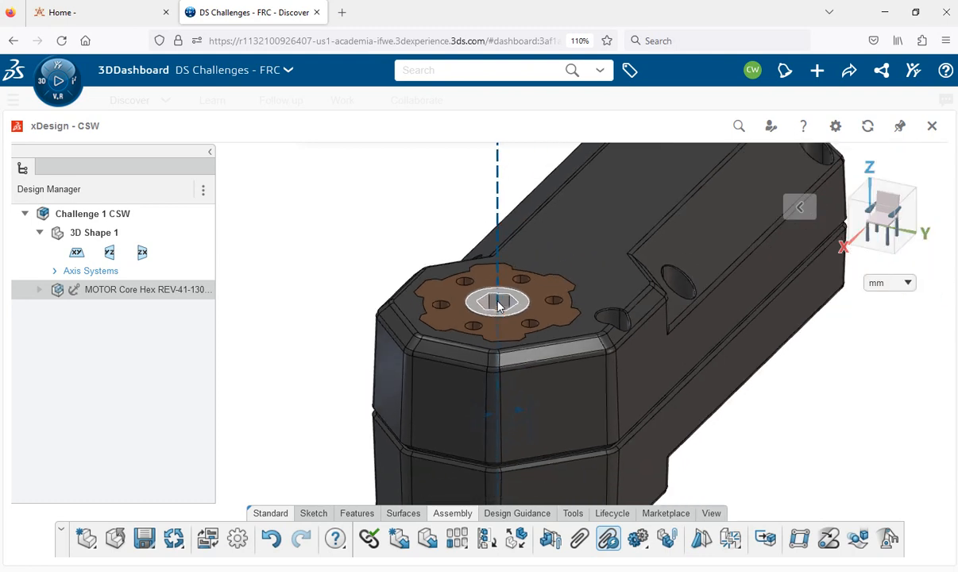
{"action": "scroll", "coordinate": [472, 373], "scroll_direction": "up", "scroll_amount": 3}
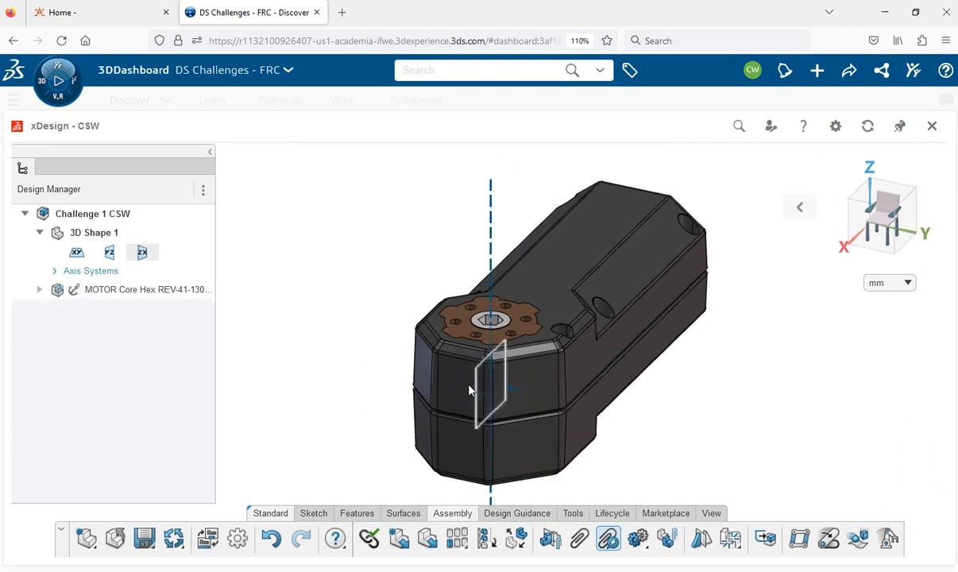
{"action": "scroll", "coordinate": [463, 416], "scroll_direction": "up", "scroll_amount": 4}
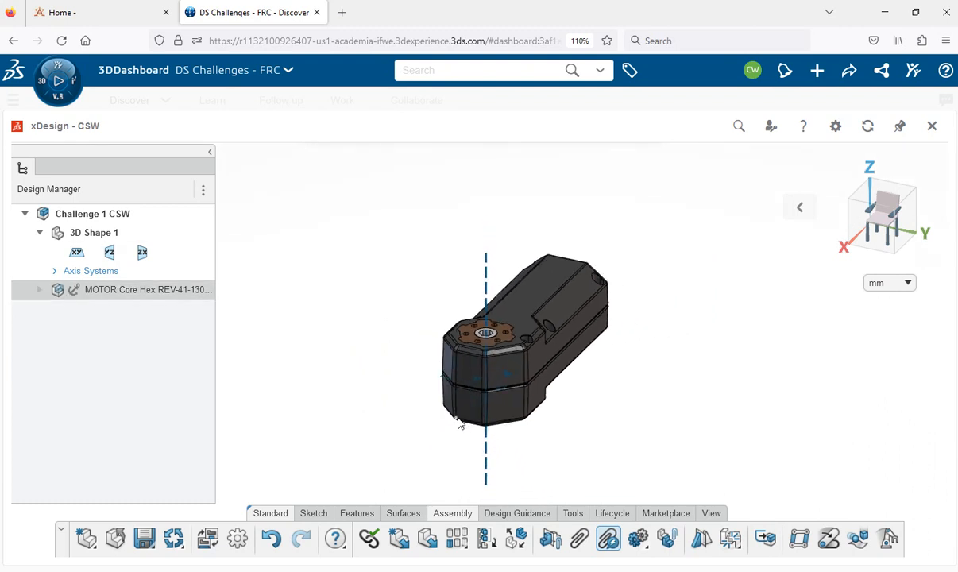
{"action": "scroll", "coordinate": [458, 423], "scroll_direction": "up", "scroll_amount": 2}
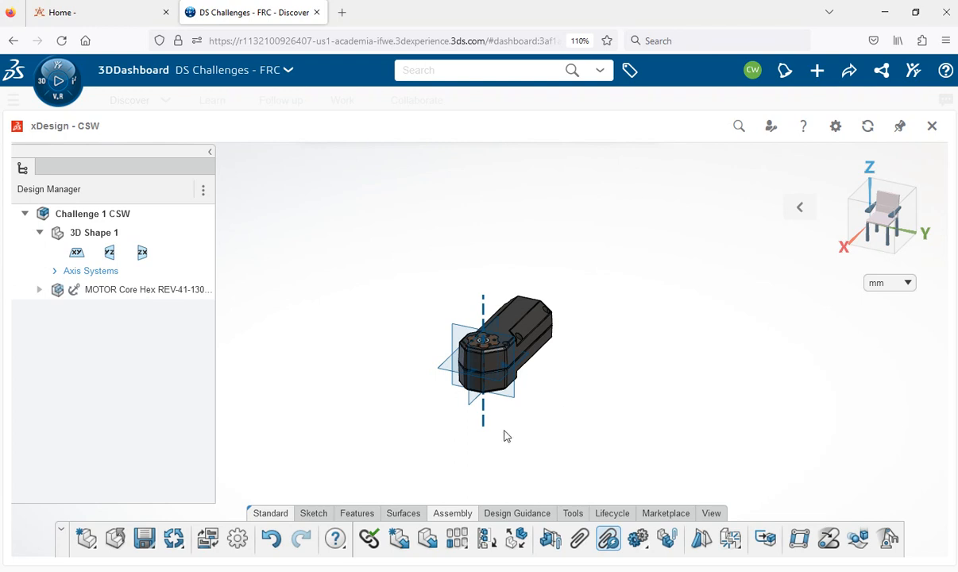
- Start inserting another existing component and filter the results to the signed-in person's parts from the "ftc parts libarary" collaborative space
{"action": "left_click", "coordinate": [428, 539]}
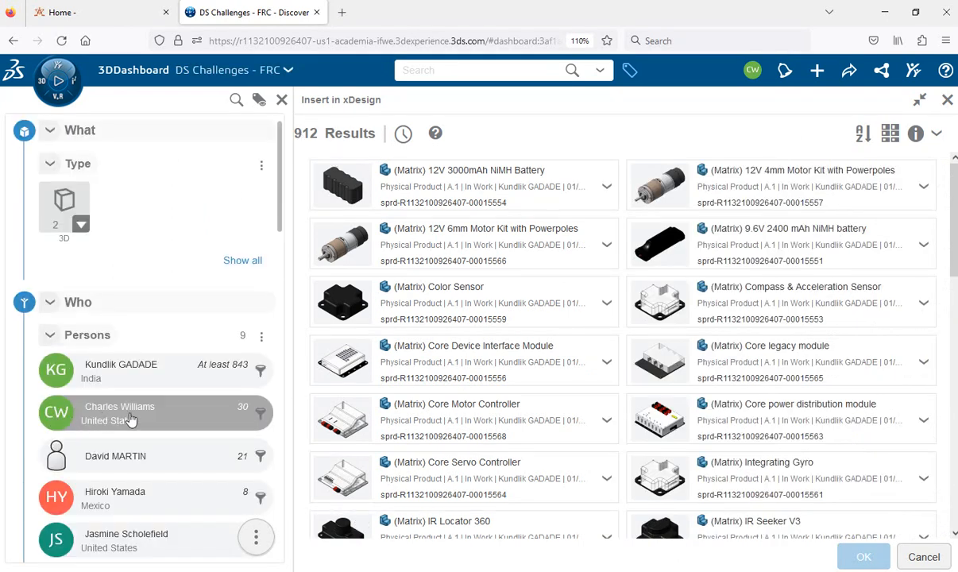
{"action": "left_click", "coordinate": [99, 417]}
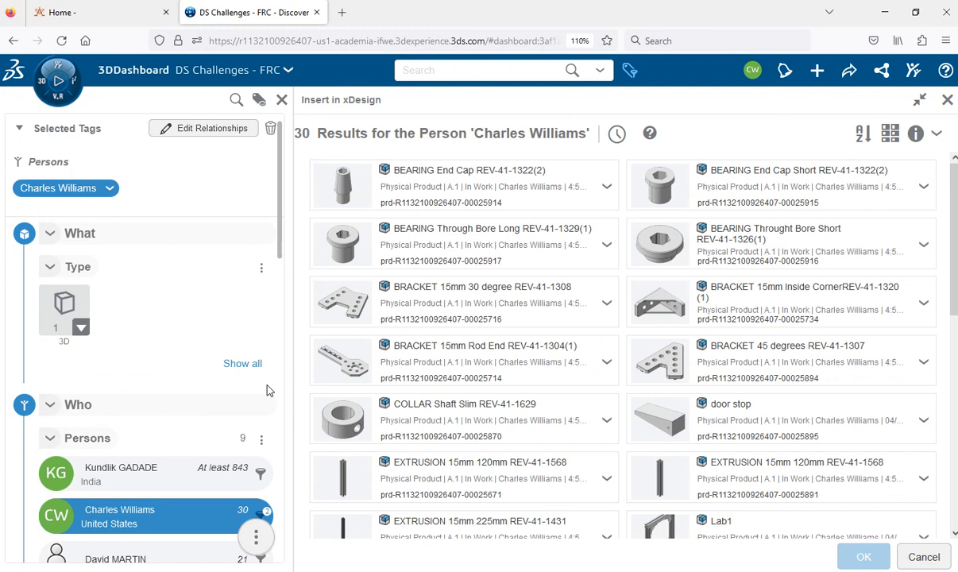
{"action": "scroll", "coordinate": [477, 454], "scroll_direction": "down", "scroll_amount": 2}
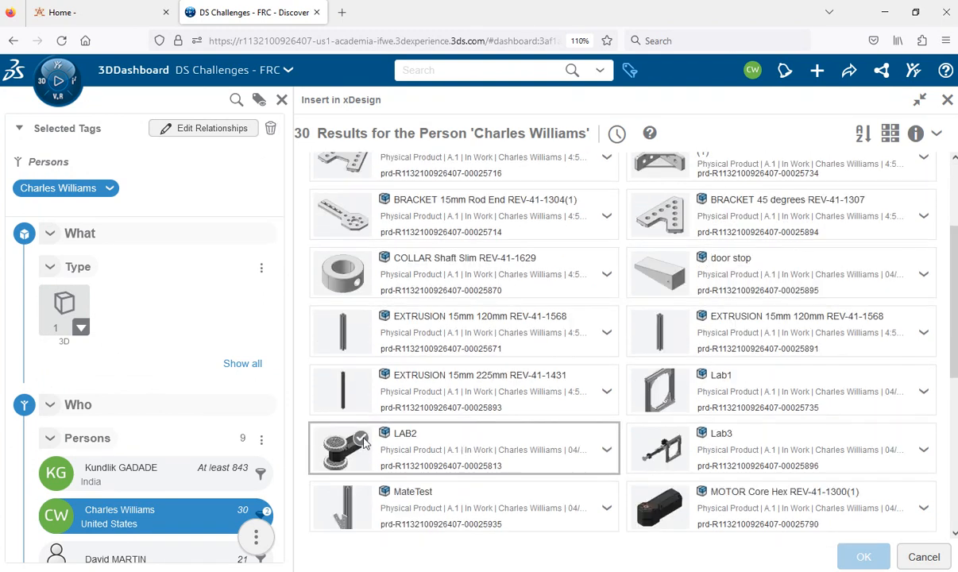
{"action": "scroll", "coordinate": [176, 427], "scroll_direction": "down", "scroll_amount": 10}
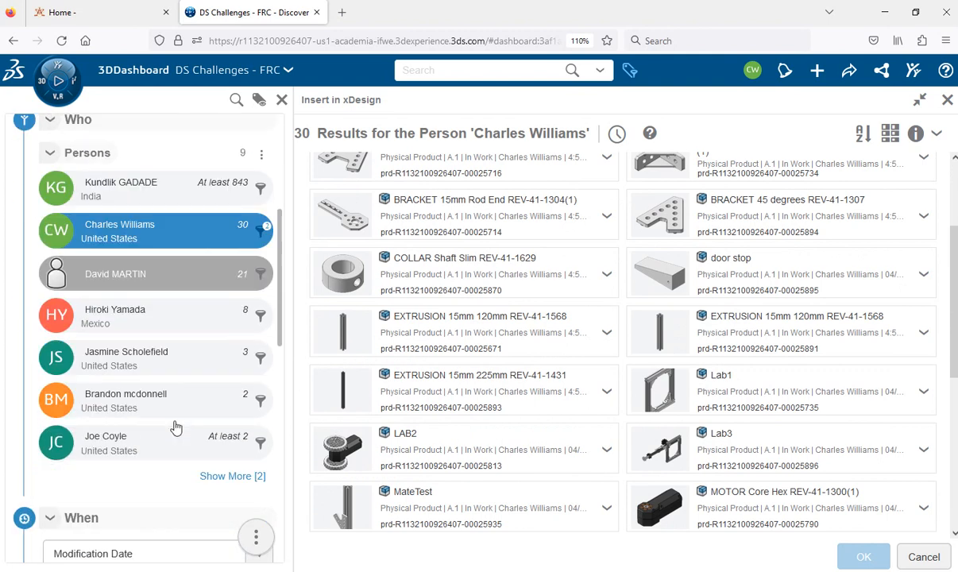
{"action": "scroll", "coordinate": [177, 427], "scroll_direction": "down", "scroll_amount": 3}
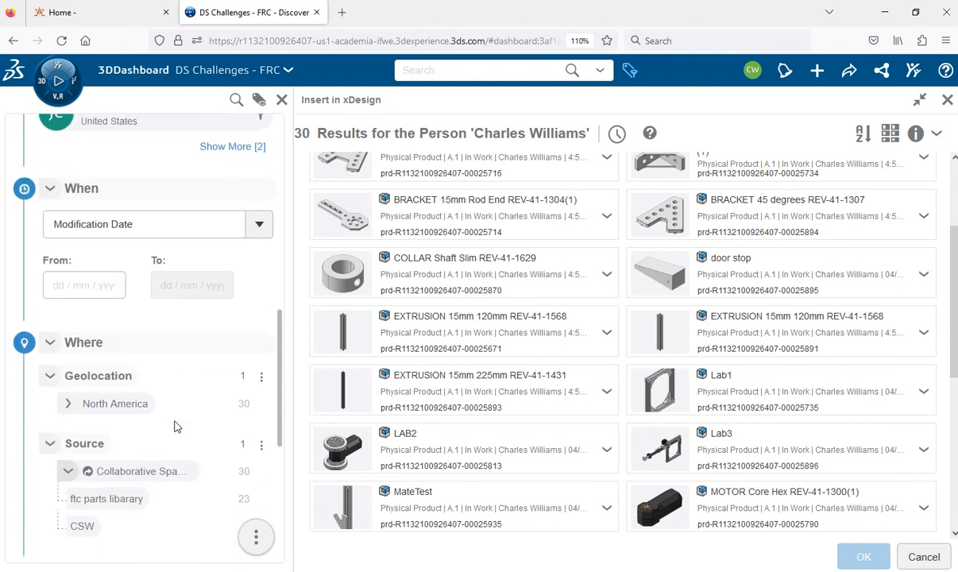
{"action": "left_click", "coordinate": [102, 500]}
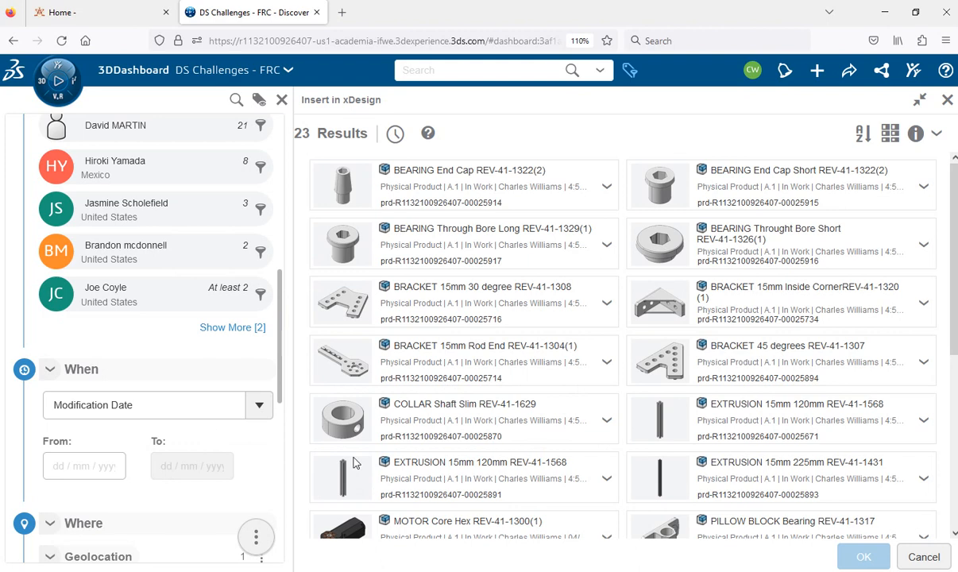
- Find the first "SHAFT 5mm hex 90mm REV-41-1348" part in the filtered library and insert it into the assembly
{"action": "scroll", "coordinate": [401, 481], "scroll_direction": "down", "scroll_amount": 2}
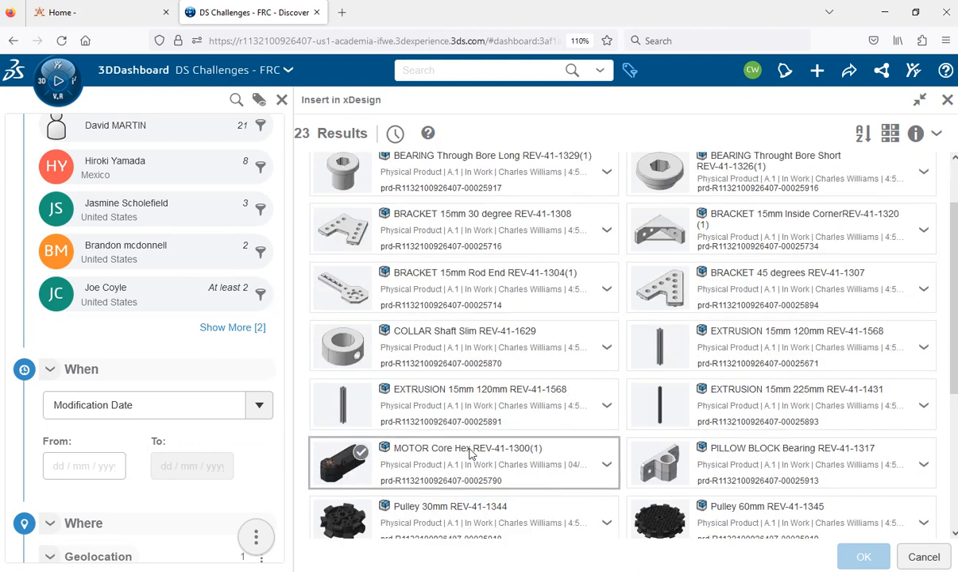
{"action": "scroll", "coordinate": [445, 455], "scroll_direction": "up", "scroll_amount": 2}
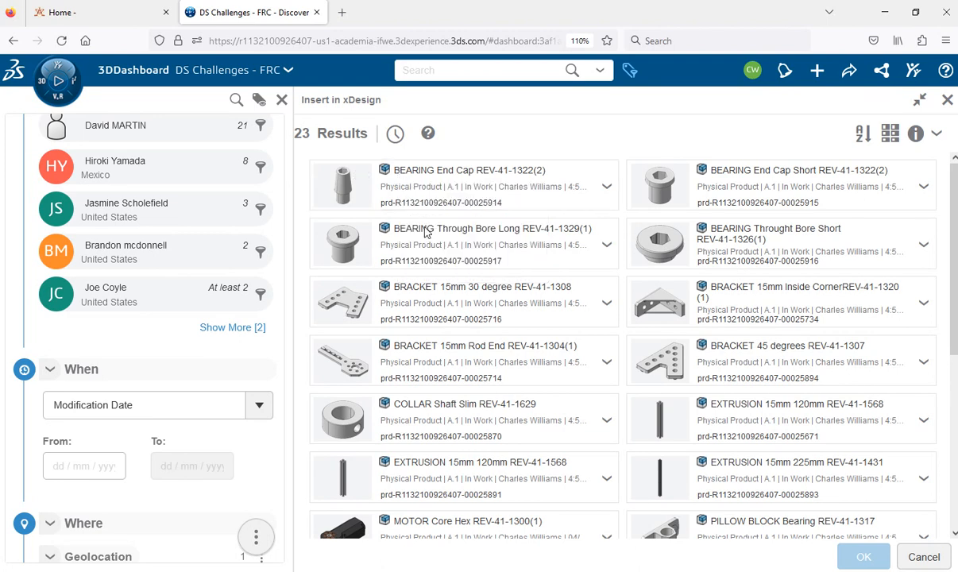
{"action": "scroll", "coordinate": [433, 251], "scroll_direction": "down", "scroll_amount": 4}
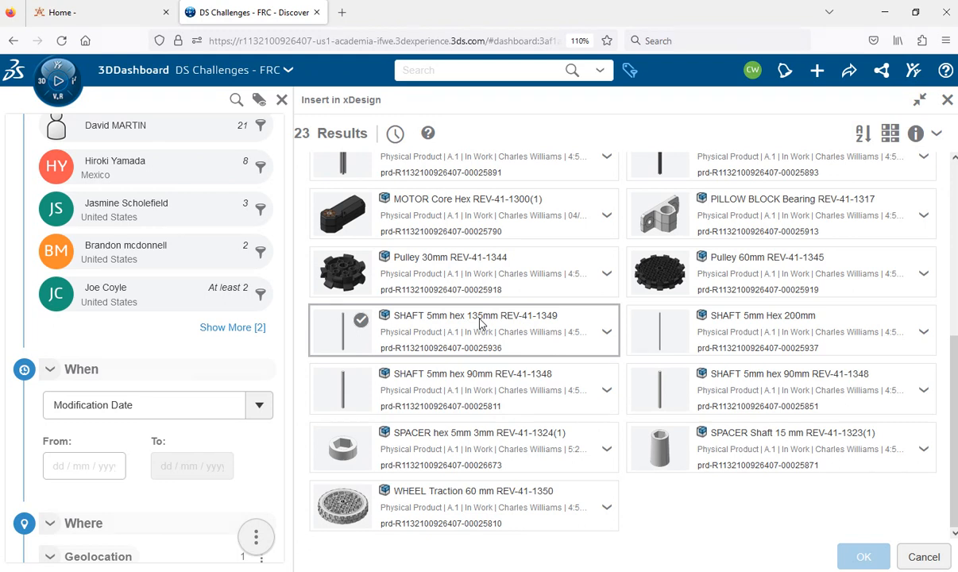
{"action": "left_click", "coordinate": [442, 372]}
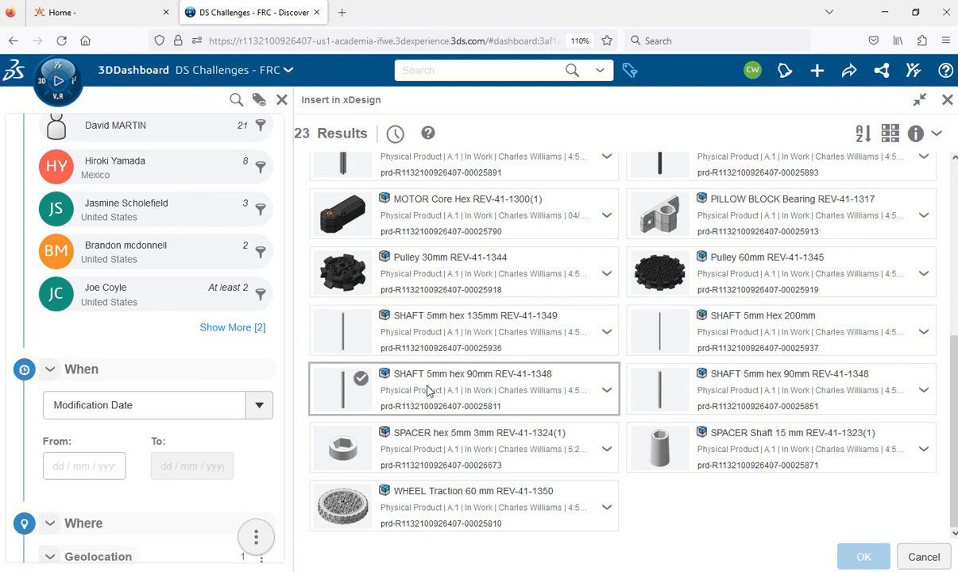
{"action": "left_click", "coordinate": [427, 390]}
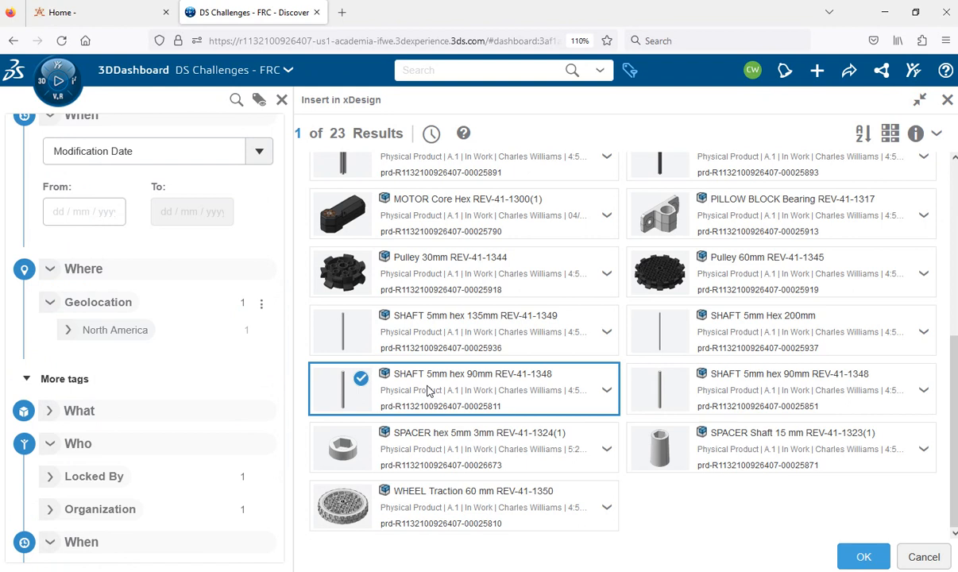
{"action": "left_click", "coordinate": [865, 559]}
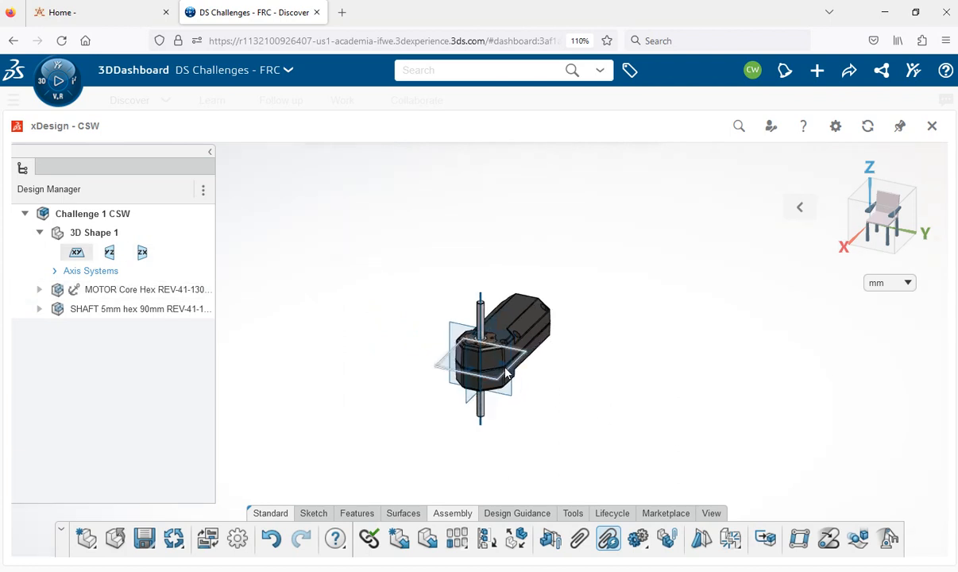
- Move the 90 mm hex shaft out of the motor into the free space beside it
{"action": "scroll", "coordinate": [506, 372], "scroll_direction": "up", "scroll_amount": 1}
{"action": "scroll", "coordinate": [506, 372], "scroll_direction": "up", "scroll_amount": 5}
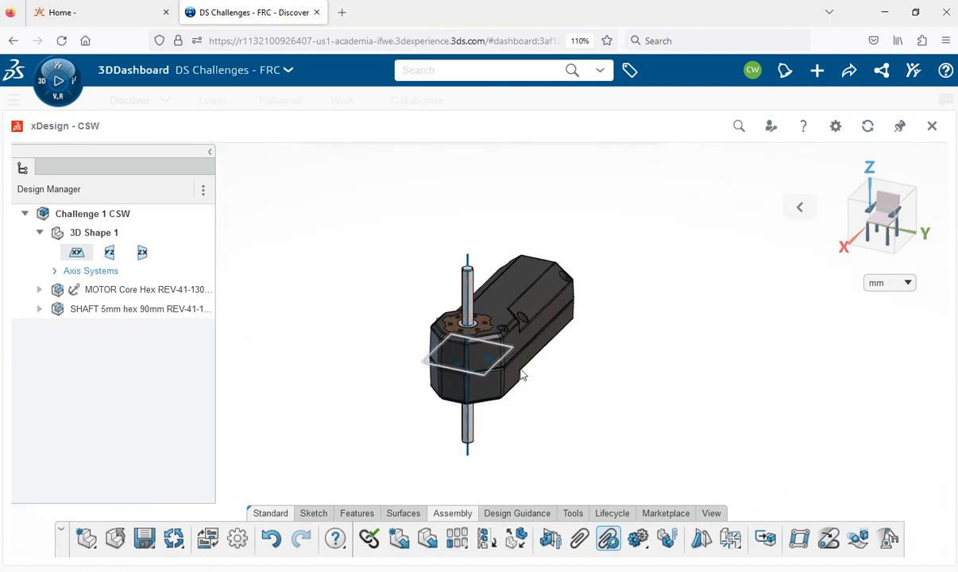
{"action": "scroll", "coordinate": [553, 381], "scroll_direction": "up", "scroll_amount": 1}
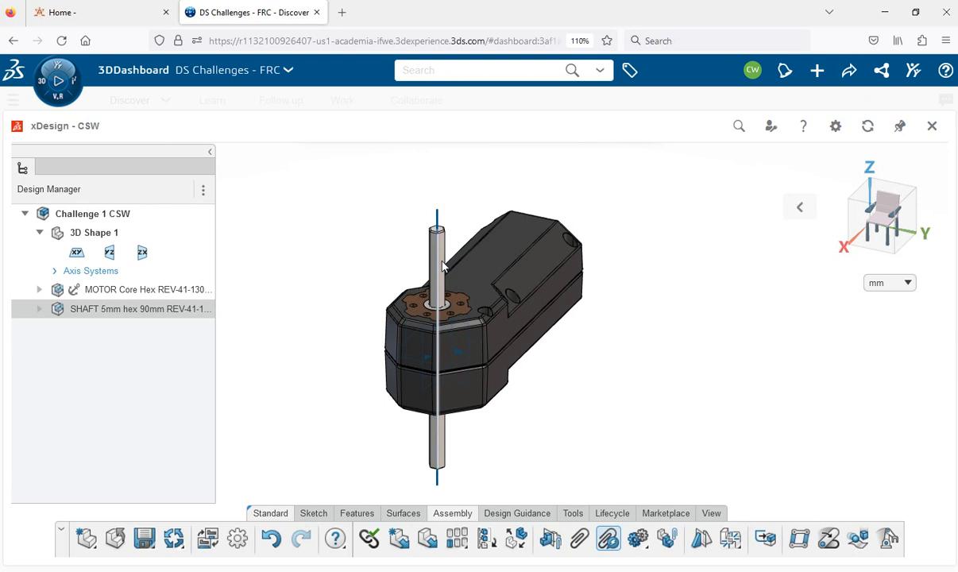
{"action": "left_click_drag", "start_coordinate": [447, 238], "coordinate": [662, 247]}
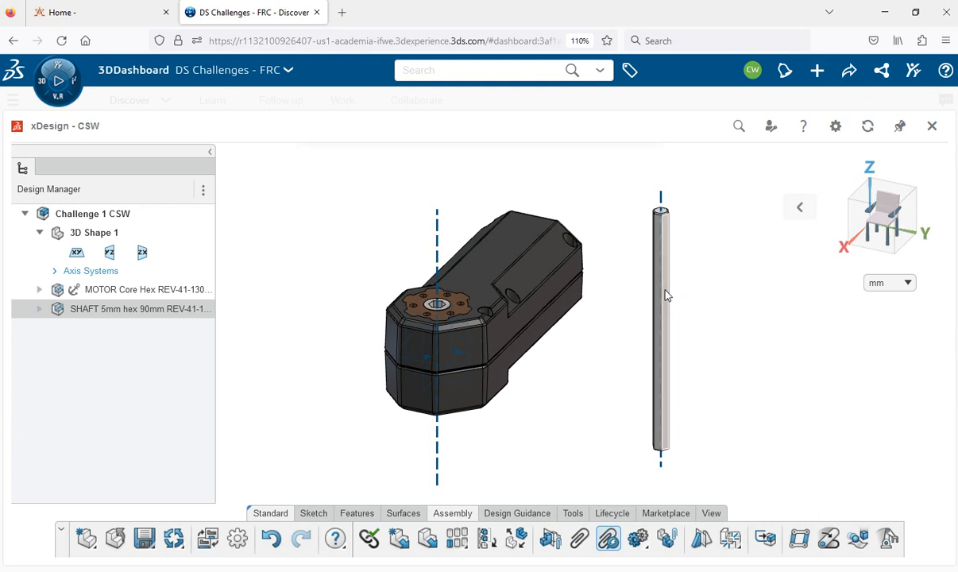
{"action": "left_click", "coordinate": [666, 296]}
{"action": "left_click", "coordinate": [710, 303]}
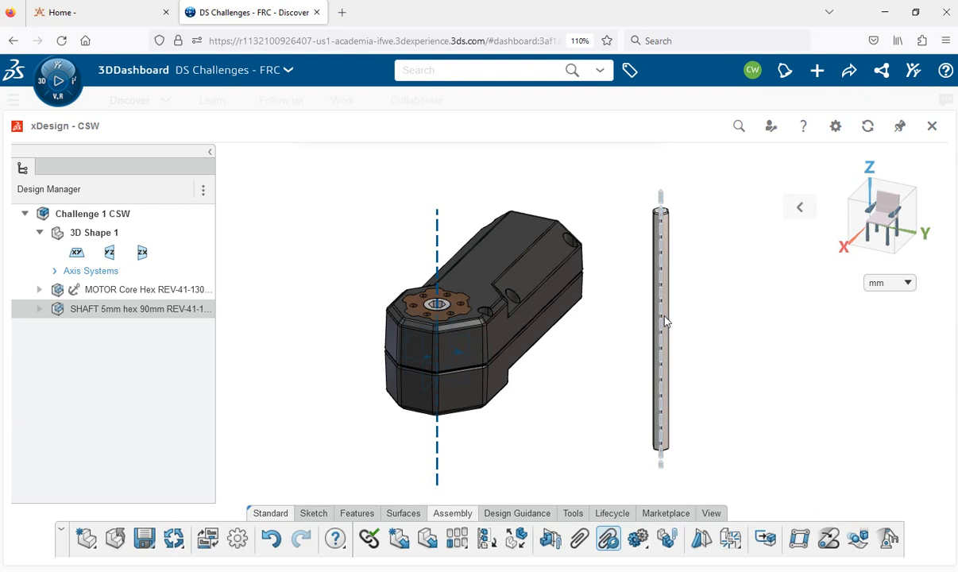
{"action": "mouse_move", "coordinate": [666, 321]}
{"action": "left_mouse_down"}
{"action": "mouse_move", "coordinate": [636, 281]}
{"action": "mouse_move", "coordinate": [649, 262]}
{"action": "mouse_move", "coordinate": [711, 304]}
{"action": "mouse_move", "coordinate": [725, 341]}
{"action": "mouse_move", "coordinate": [676, 348]}
{"action": "mouse_move", "coordinate": [639, 322]}
{"action": "mouse_move", "coordinate": [653, 315]}
{"action": "left_mouse_up"}
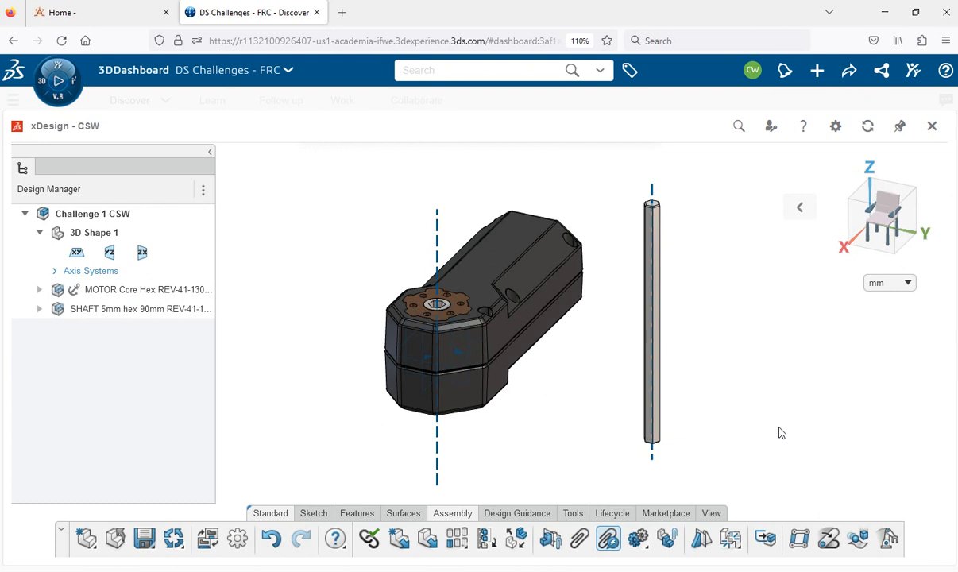
- Add a coincident mate between the motor's output axis and the hex shaft's axis, and slide the shaft along it to test the motion
{"action": "left_click", "coordinate": [581, 540]}
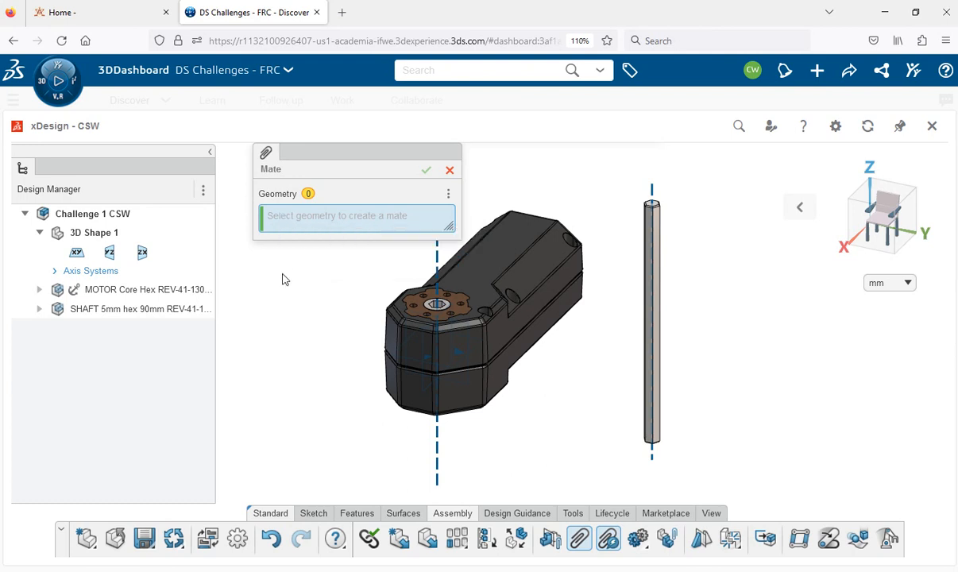
{"action": "left_click", "coordinate": [437, 461]}
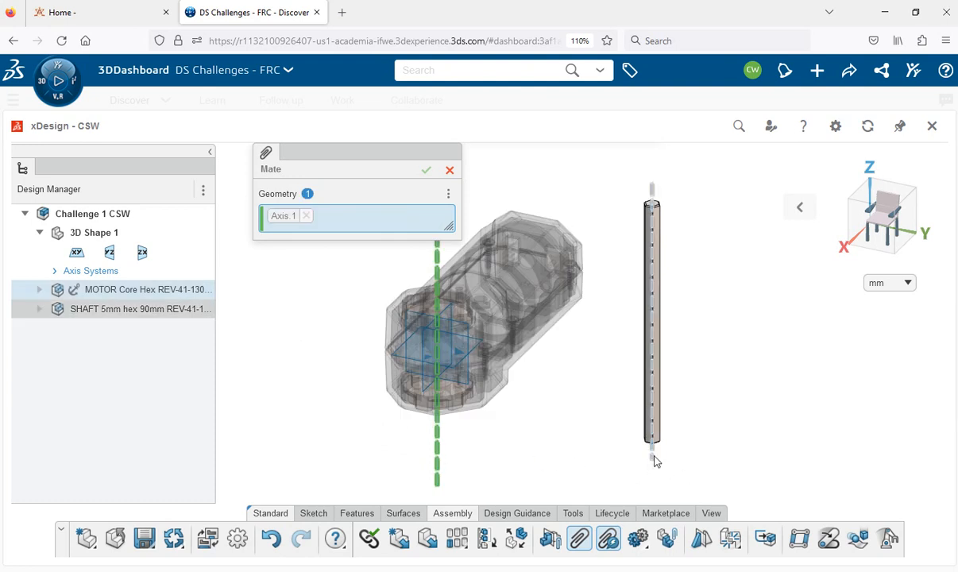
{"action": "left_click", "coordinate": [654, 458]}
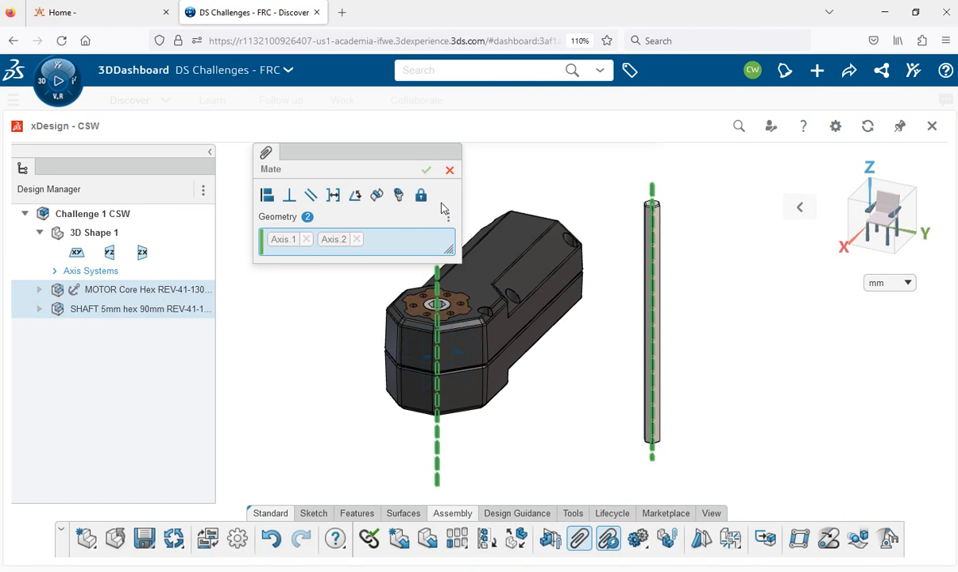
{"action": "left_click", "coordinate": [268, 196]}
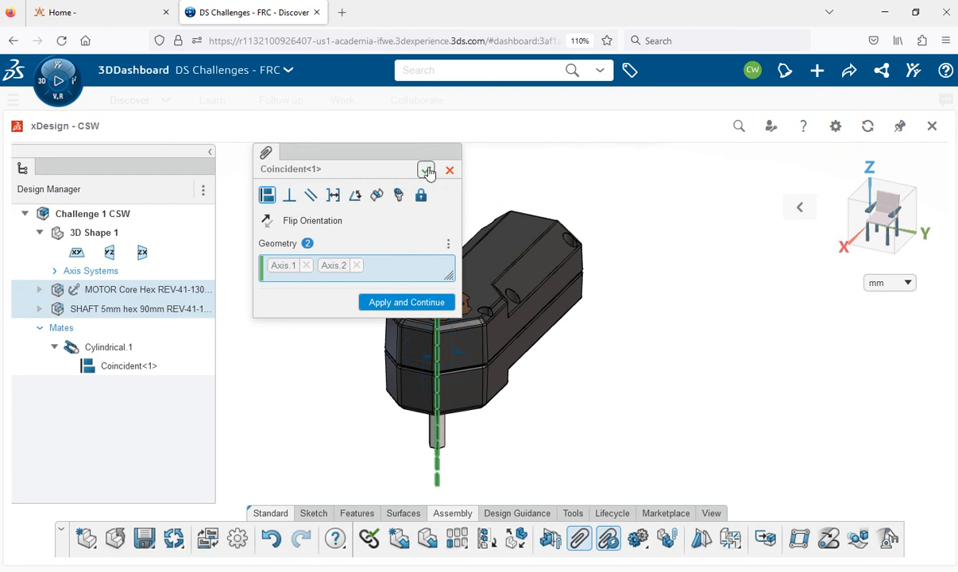
{"action": "left_click", "coordinate": [427, 171]}
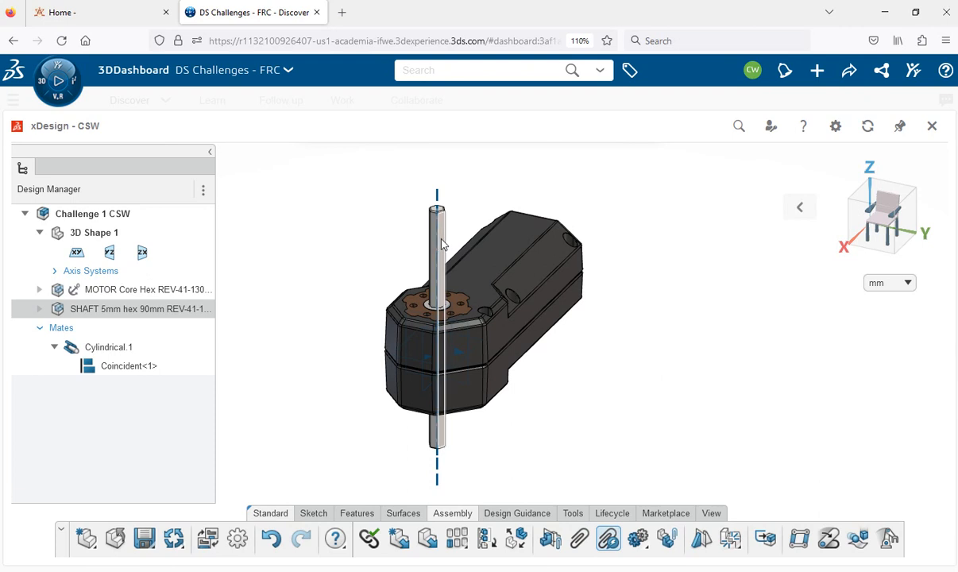
{"action": "left_click_drag", "start_coordinate": [442, 244], "coordinate": [445, 212]}
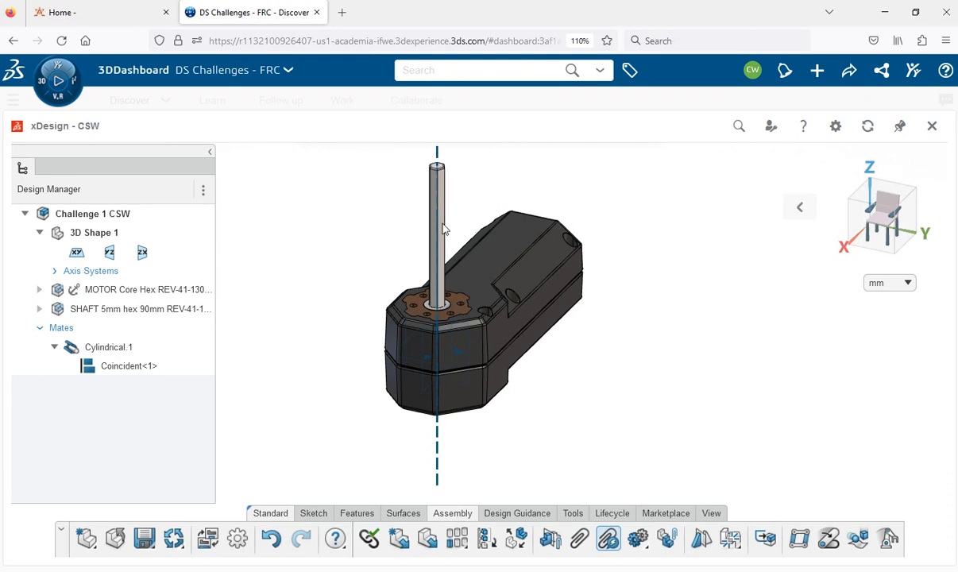
{"action": "mouse_move", "coordinate": [436, 251]}
{"action": "left_mouse_down"}
{"action": "mouse_move", "coordinate": [437, 260]}
{"action": "mouse_move", "coordinate": [440, 247]}
{"action": "left_mouse_up"}
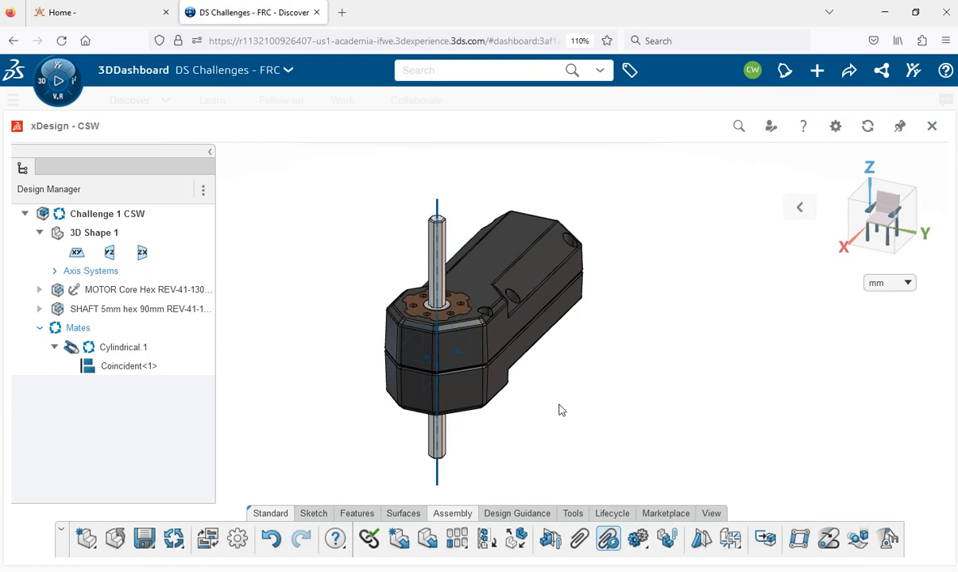
- Start inserting another existing component and narrow the results to the signed-in person's parts stored in "ftc parts libarary"
{"action": "scroll", "coordinate": [561, 409], "scroll_direction": "down", "scroll_amount": 3}
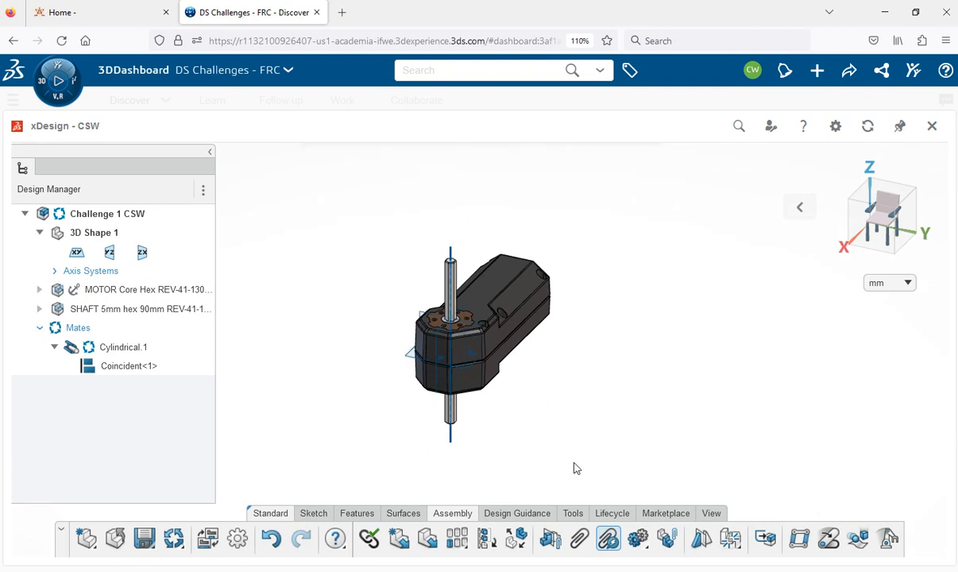
{"action": "left_click", "coordinate": [427, 540]}
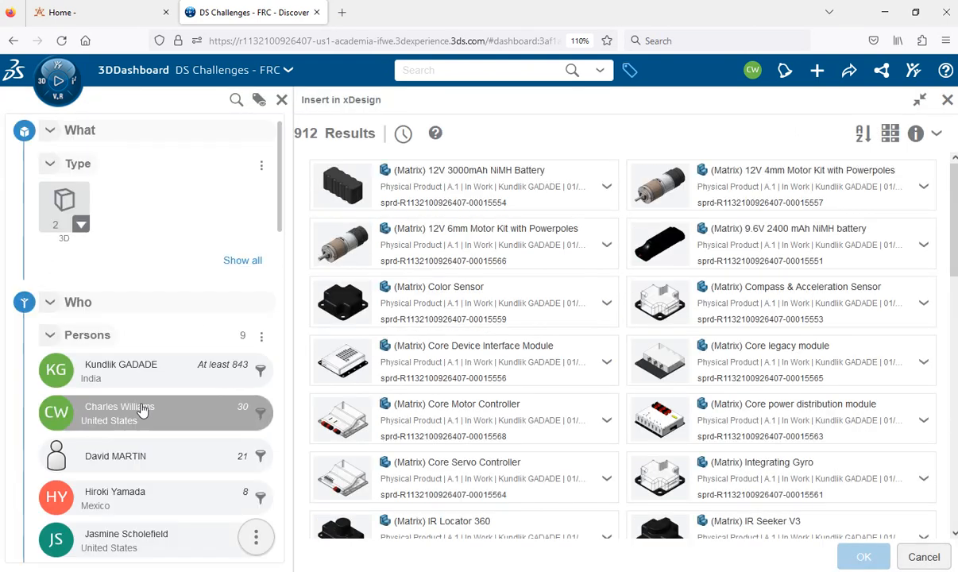
{"action": "left_click", "coordinate": [102, 421]}
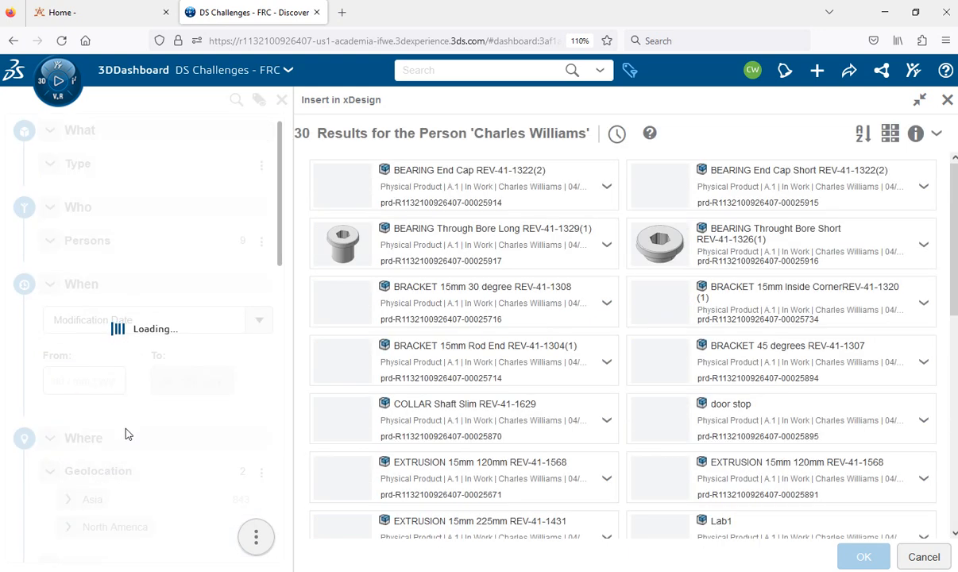
{"action": "scroll", "coordinate": [129, 431], "scroll_direction": "down", "scroll_amount": 3}
{"action": "scroll", "coordinate": [129, 429], "scroll_direction": "down", "scroll_amount": 6}
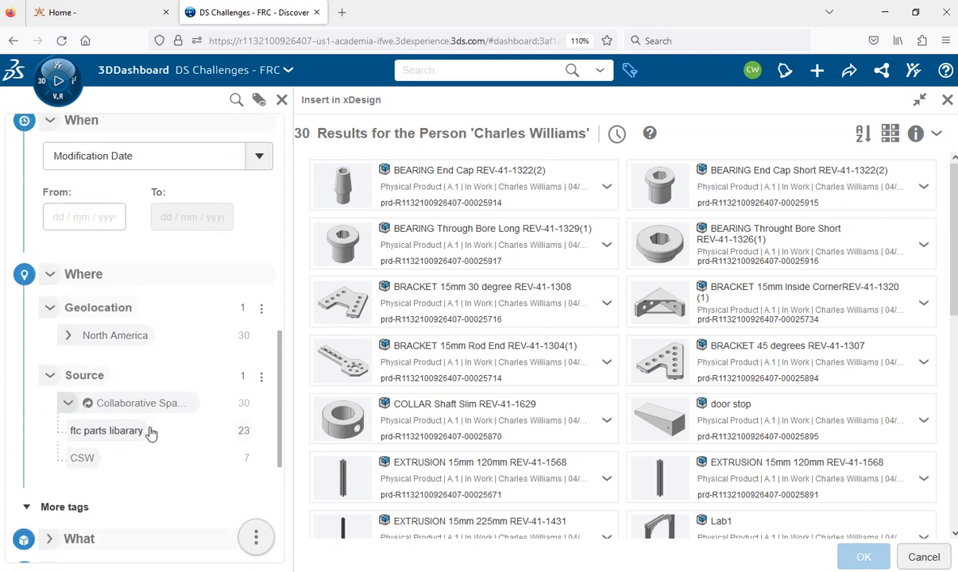
{"action": "left_click", "coordinate": [101, 432]}
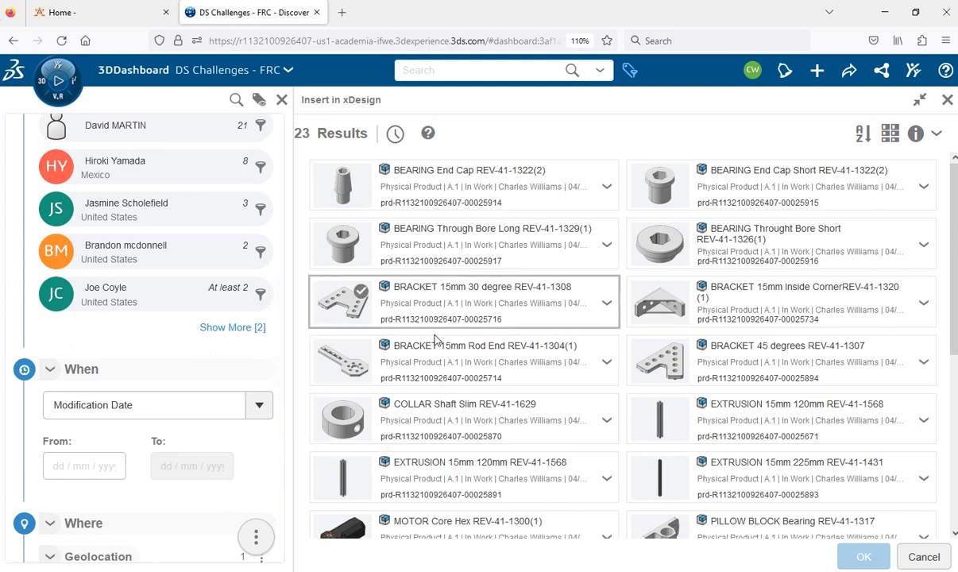
- Find the "WHEEL Traction 60 mm REV-41-1350" part in the filtered library and insert it into the assembly
{"action": "scroll", "coordinate": [434, 338], "scroll_direction": "down", "scroll_amount": 4}
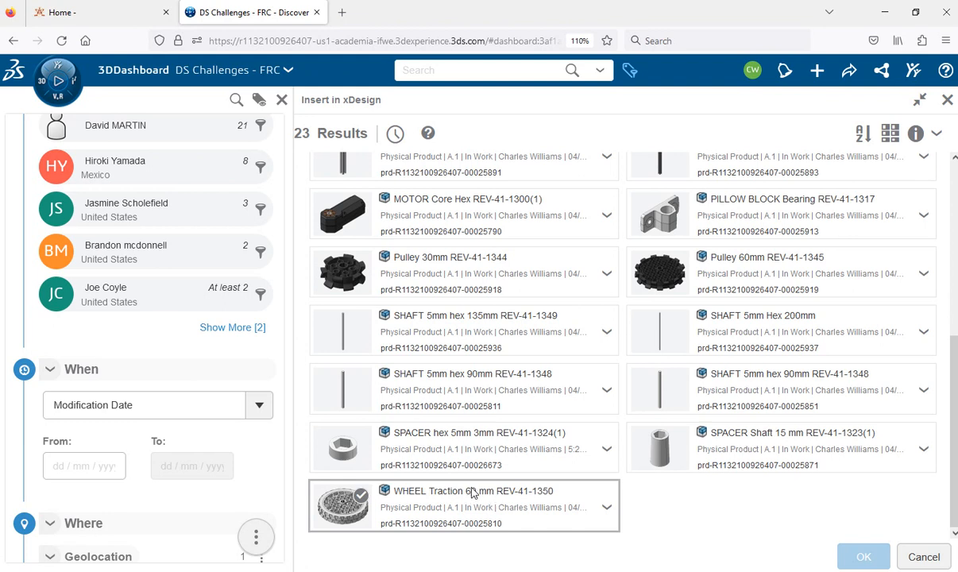
{"action": "left_click", "coordinate": [445, 506]}
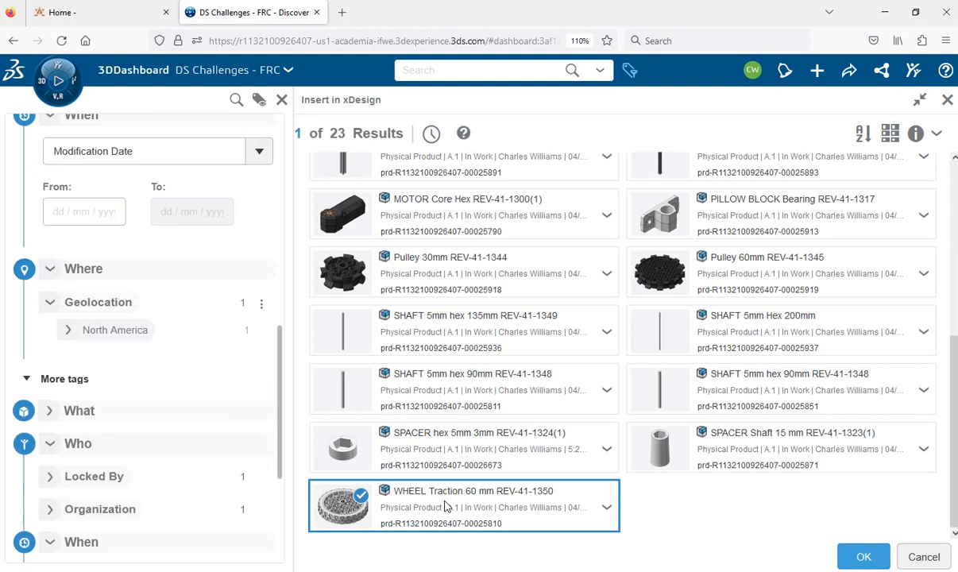
{"action": "left_click", "coordinate": [863, 558]}
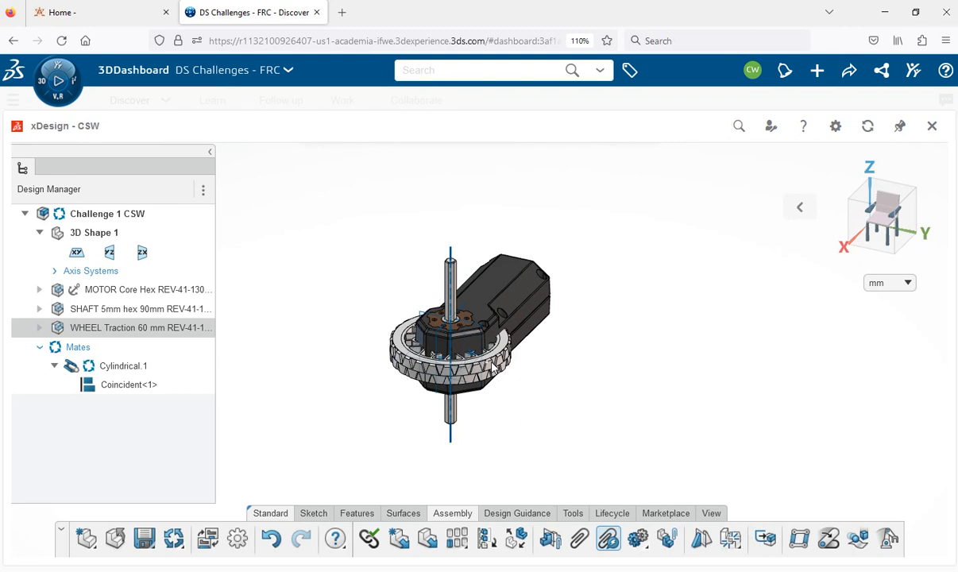
- Move the traction wheel clear of the motor, mate its axis coincident with the hex shaft's axis, and slide it down onto the shaft
{"action": "left_click_drag", "start_coordinate": [465, 327], "coordinate": [469, 218]}
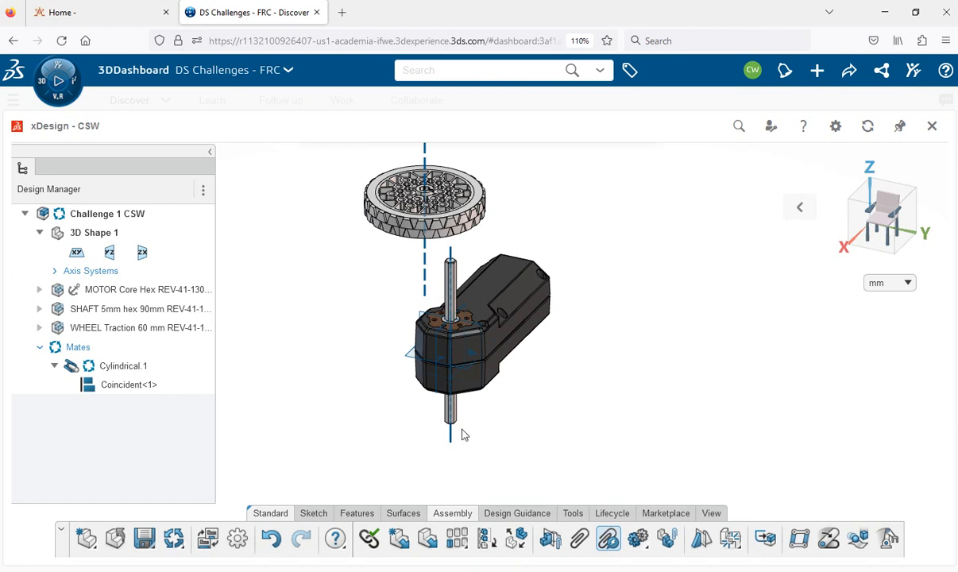
{"action": "left_click", "coordinate": [580, 541]}
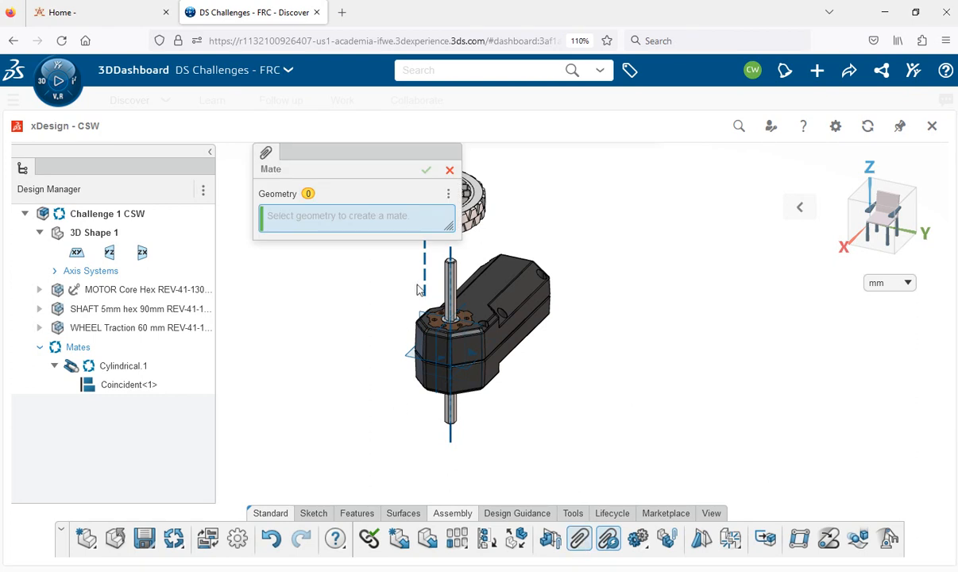
{"action": "left_click", "coordinate": [427, 276]}
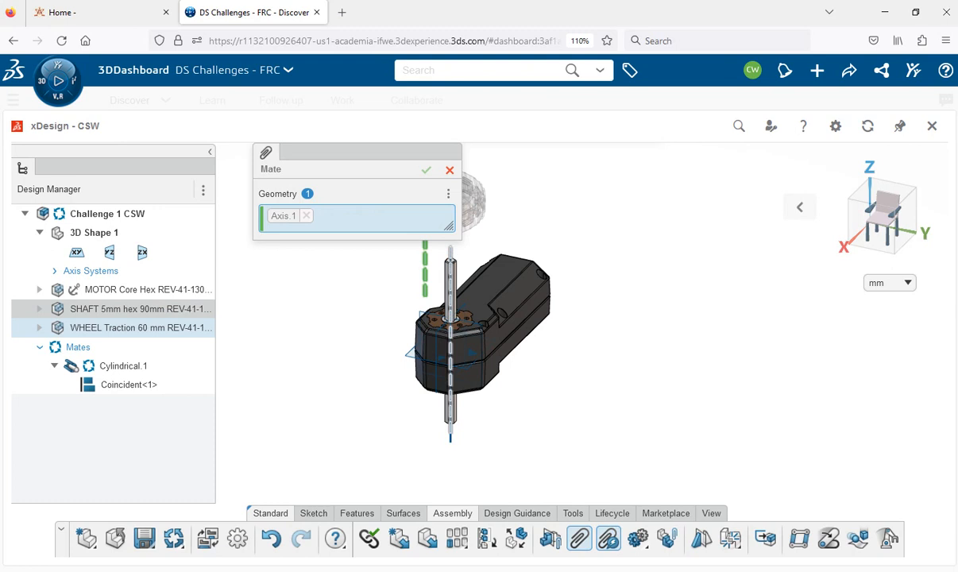
{"action": "left_click", "coordinate": [450, 256]}
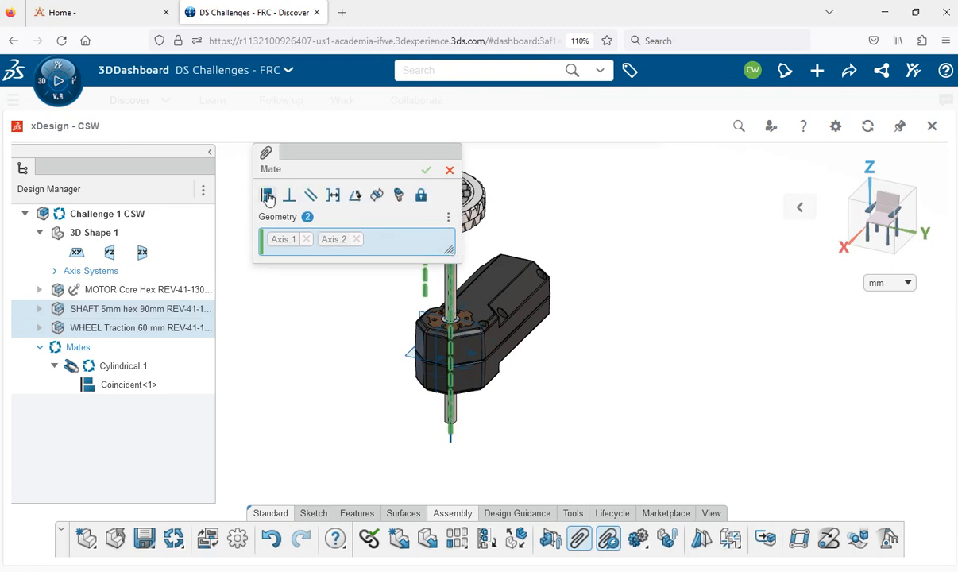
{"action": "left_click", "coordinate": [268, 198]}
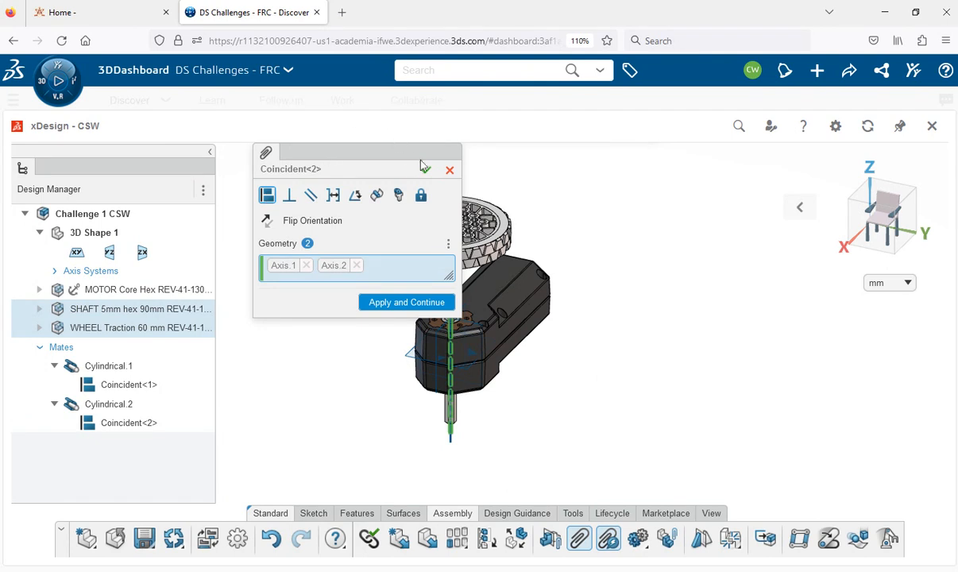
{"action": "left_click", "coordinate": [427, 171]}
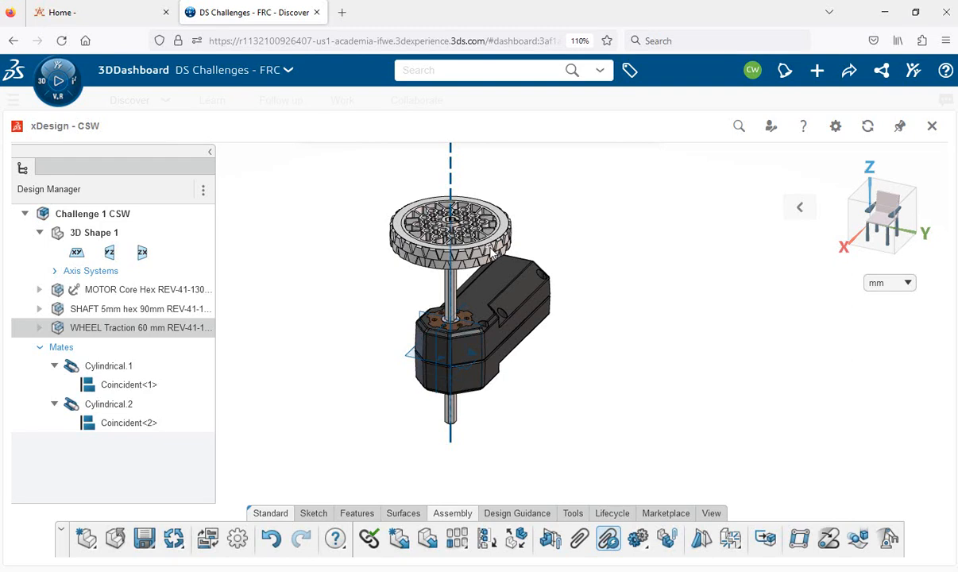
{"action": "left_click_drag", "start_coordinate": [492, 268], "coordinate": [488, 308]}
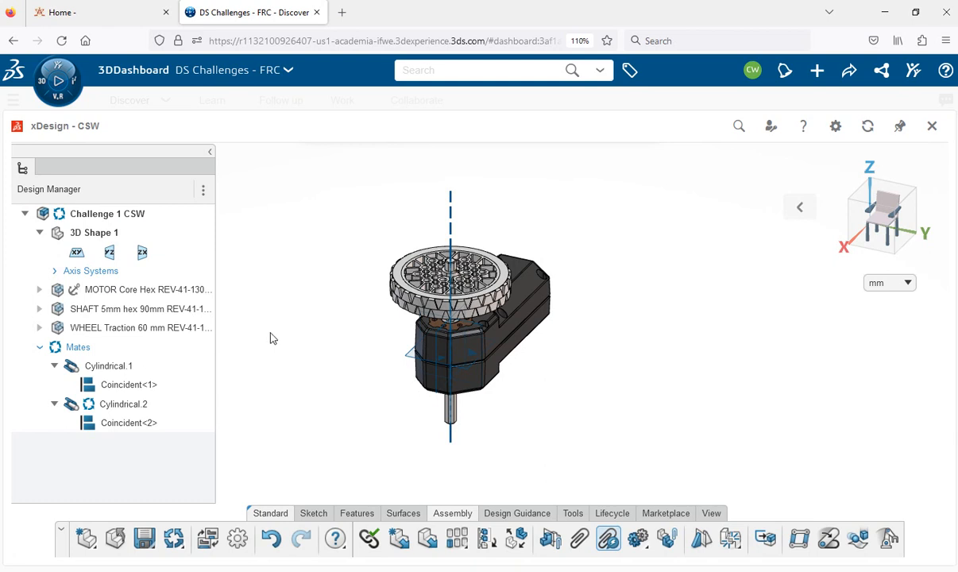
- Copy the 60 mm traction wheel and paste a second instance into the assembly
{"action": "left_click", "coordinate": [128, 333]}
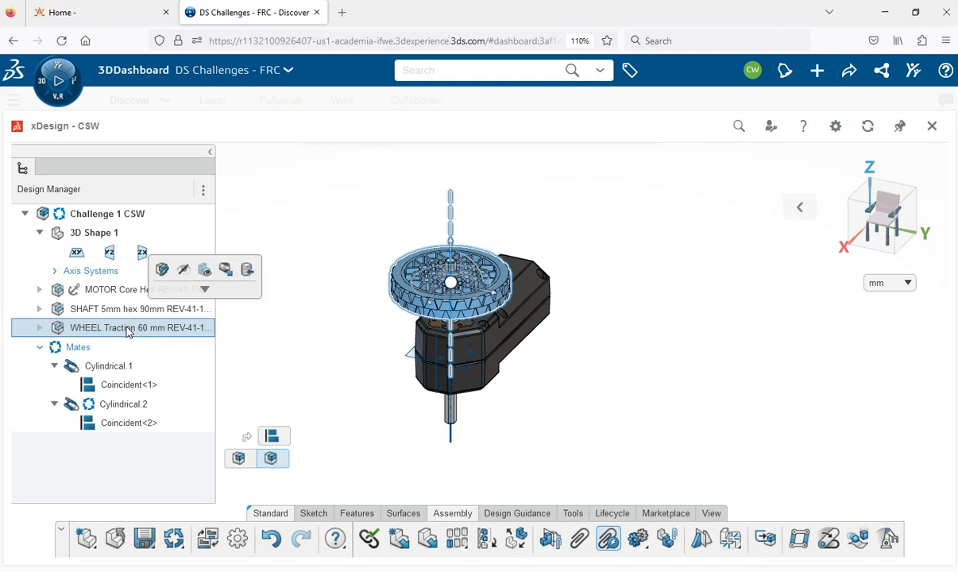
{"action": "left_click", "coordinate": [129, 312], "text": "ctrl"}
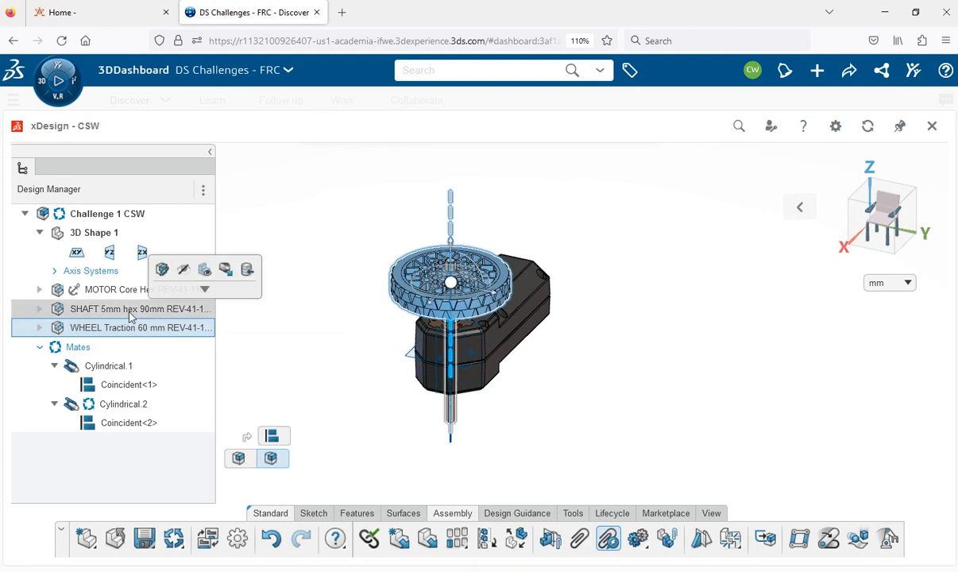
{"action": "left_click", "coordinate": [131, 317]}
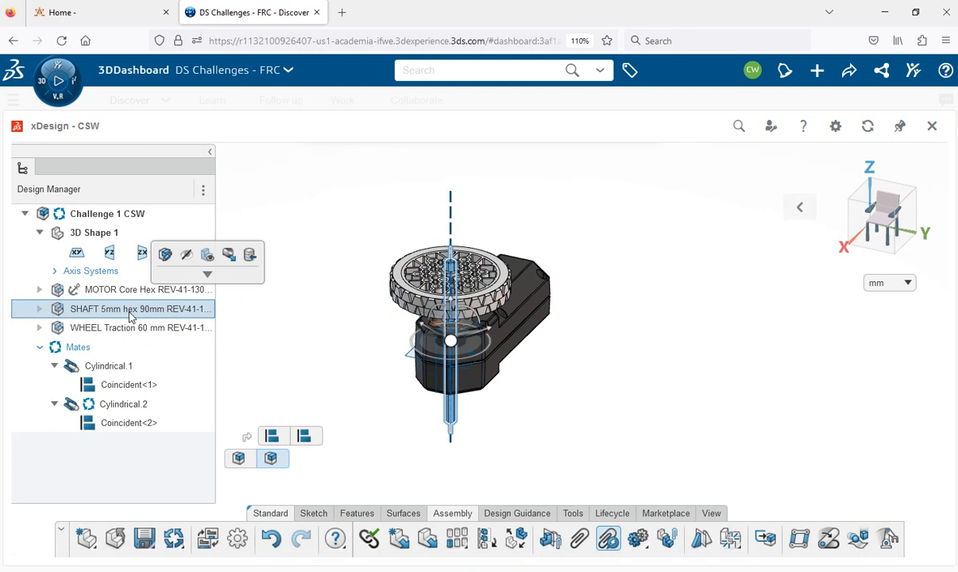
{"action": "left_click", "coordinate": [114, 294]}
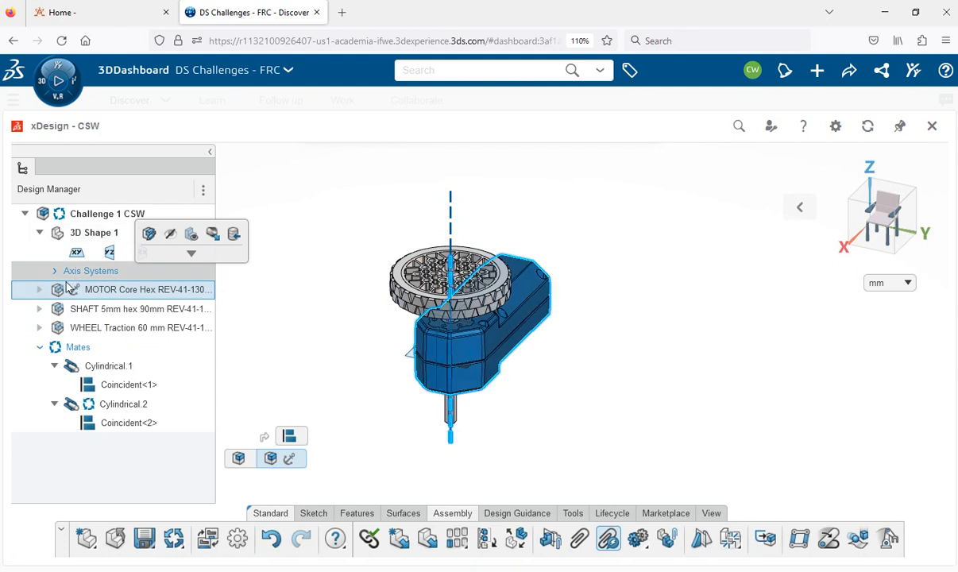
{"action": "left_click", "coordinate": [83, 329]}
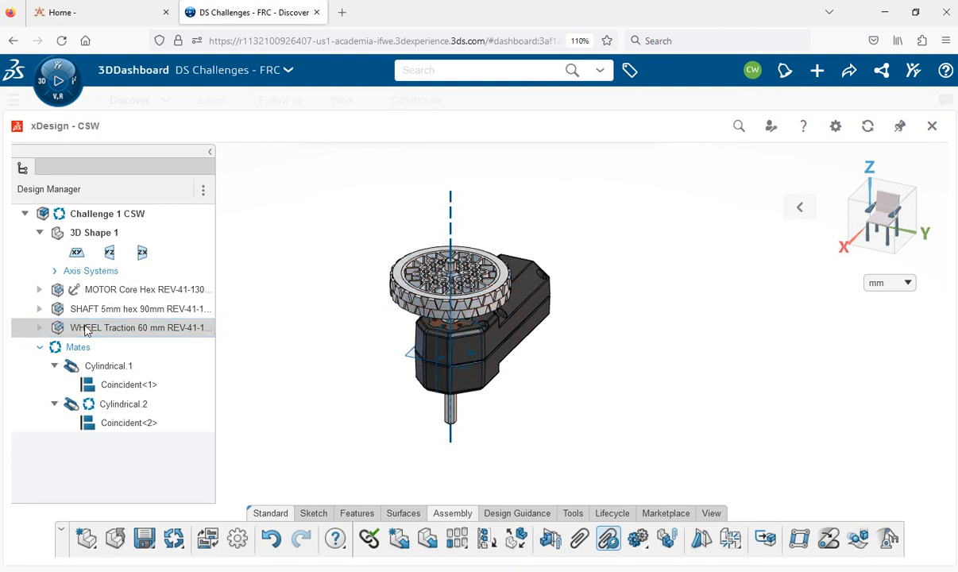
{"action": "left_click", "coordinate": [264, 341]}
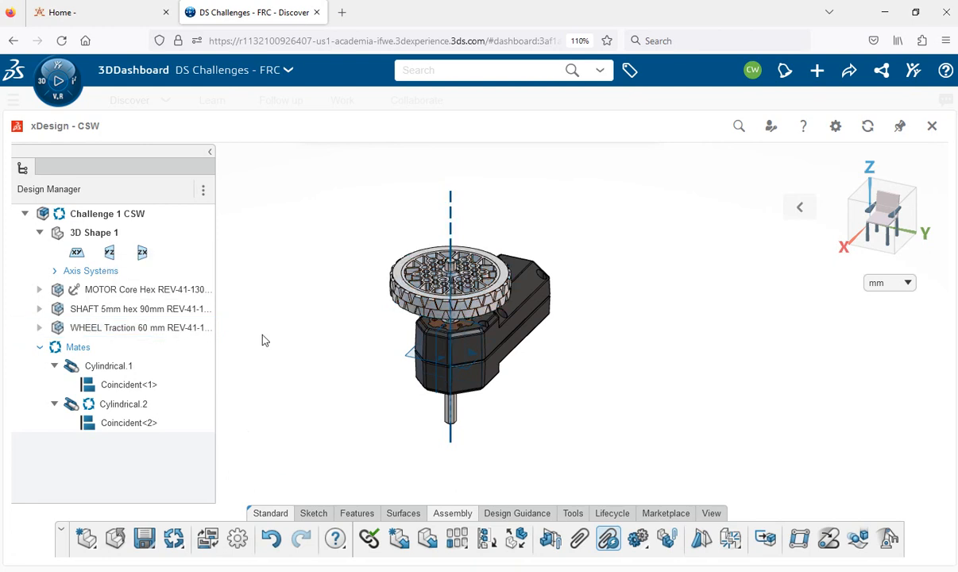
{"action": "key", "text": "ctrl+v"}
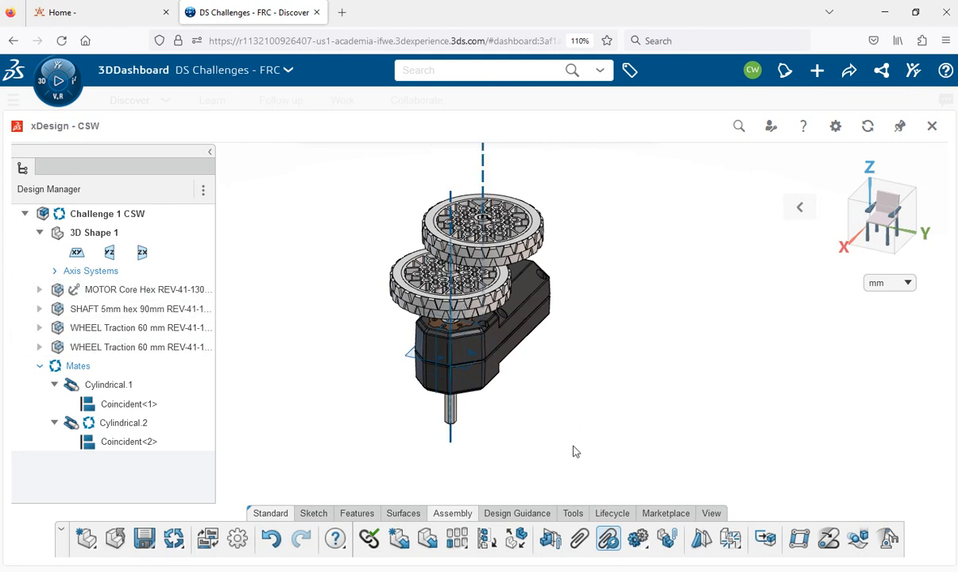
- Add a coincident mate between the second wheel's axis and the motor's output axis, and slide that wheel to the motor's opposite side
{"action": "left_click", "coordinate": [579, 540]}
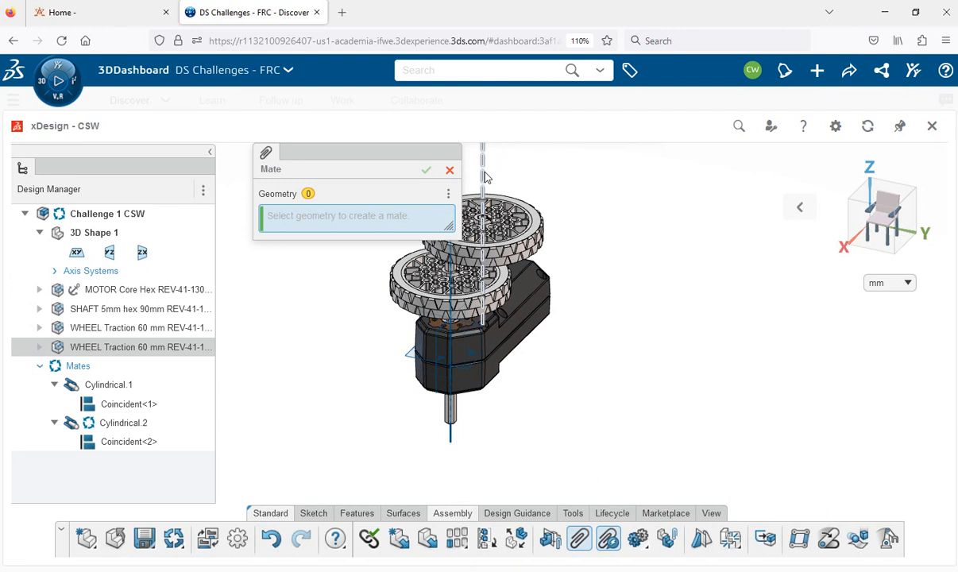
{"action": "left_click", "coordinate": [483, 177]}
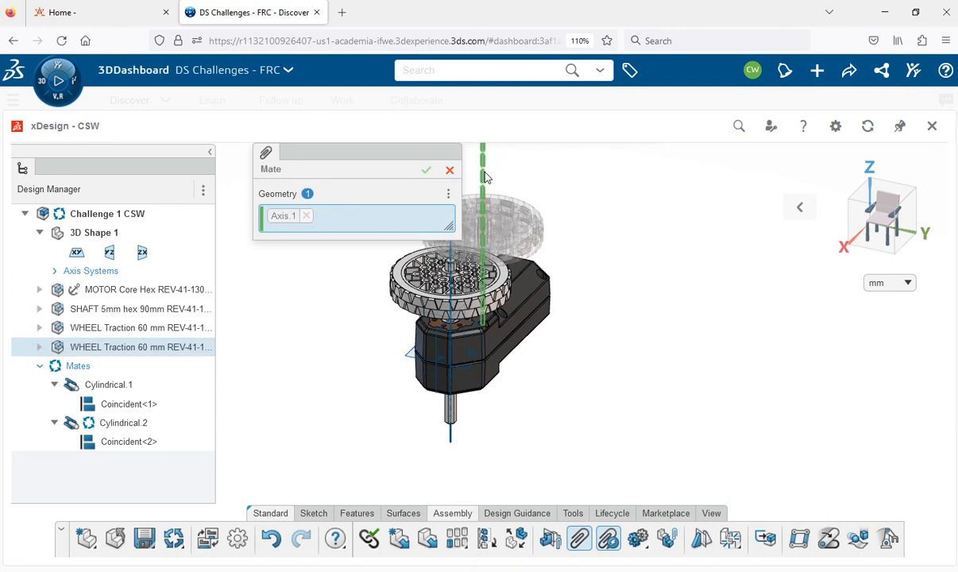
{"action": "left_click", "coordinate": [450, 442]}
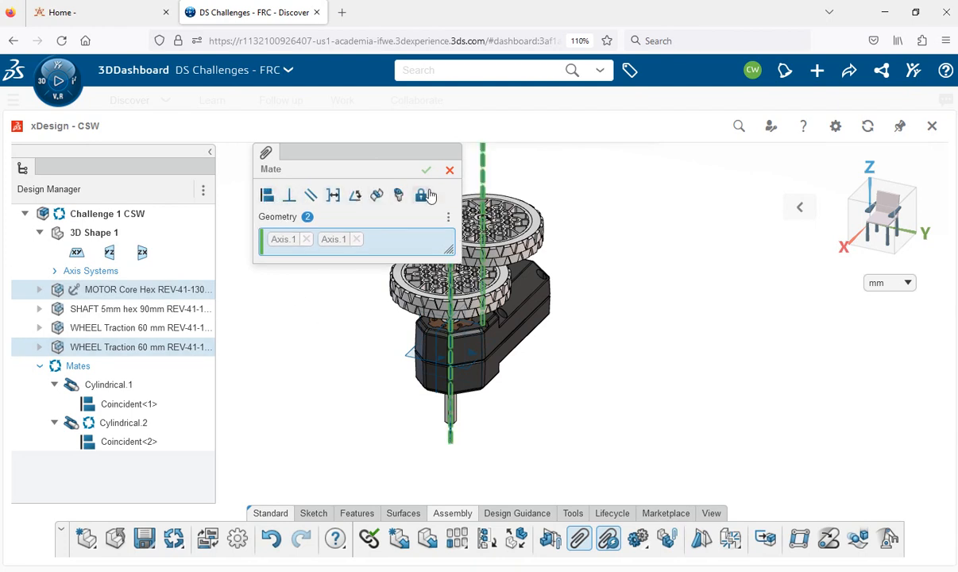
{"action": "left_click", "coordinate": [268, 198]}
{"action": "left_click", "coordinate": [410, 303]}
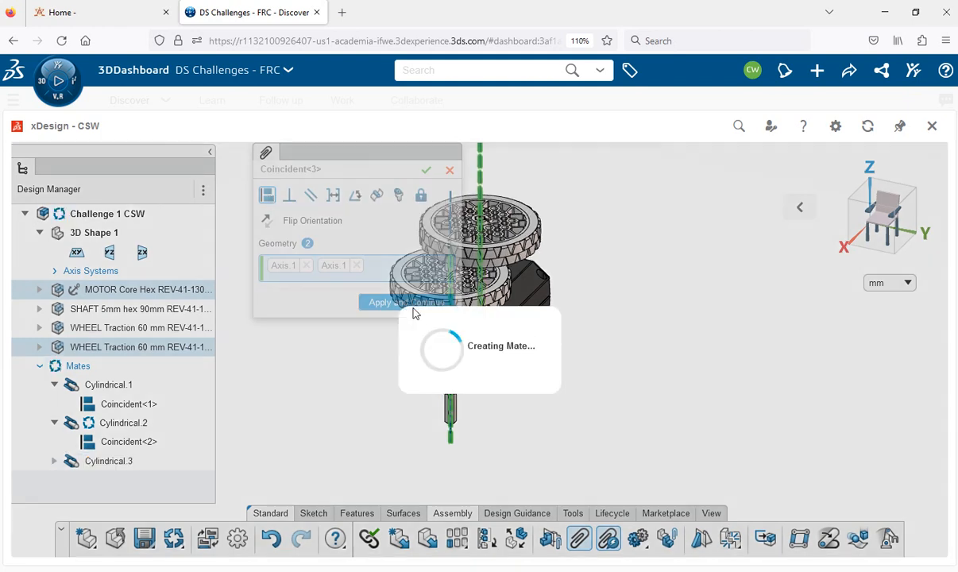
{"action": "left_click", "coordinate": [426, 169]}
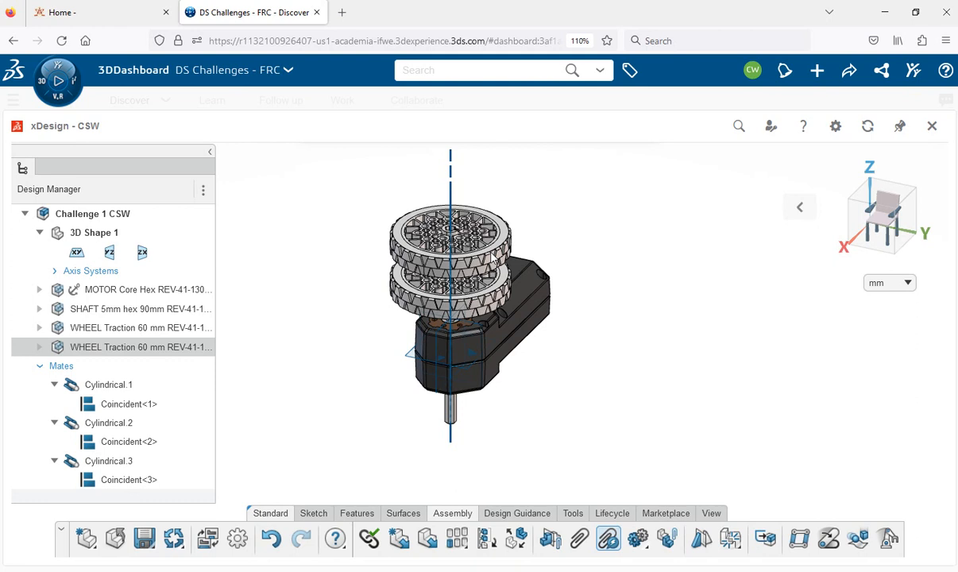
{"action": "left_click_drag", "start_coordinate": [491, 256], "coordinate": [498, 475]}
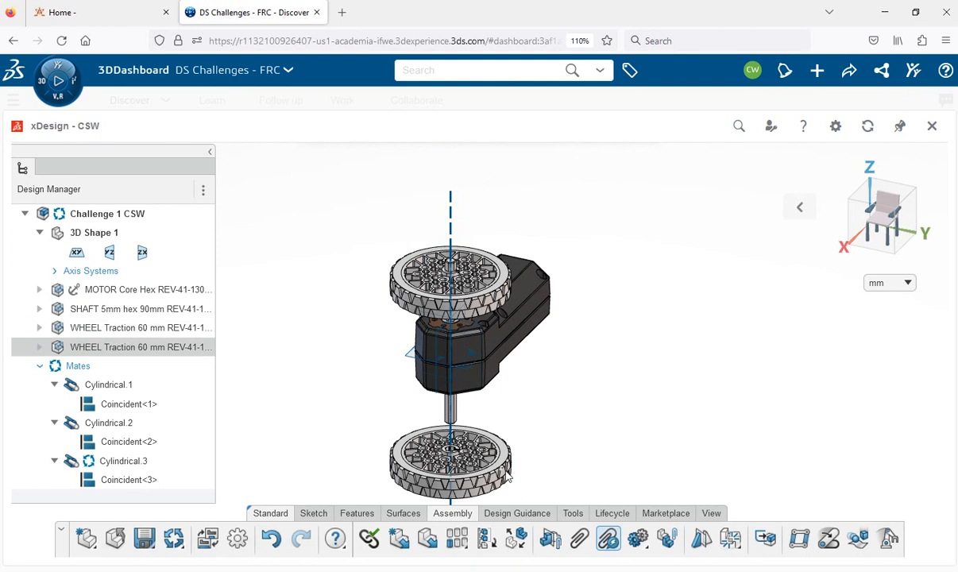
{"action": "left_click_drag", "start_coordinate": [503, 479], "coordinate": [502, 430]}
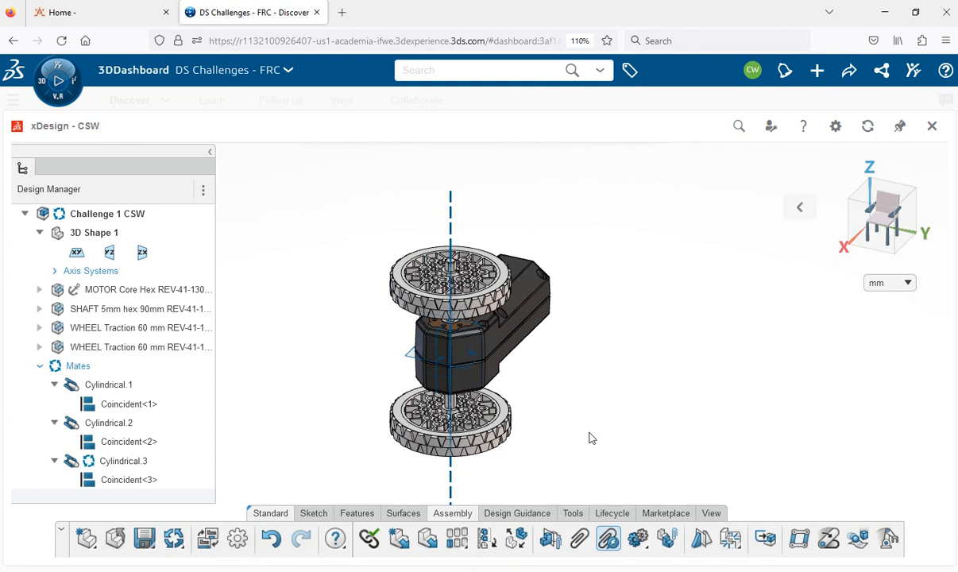
- Examine the motor, hex shaft and both traction wheels from several angles and distances
{"action": "middle_click_drag", "start_coordinate": [590, 437], "coordinate": [544, 390]}
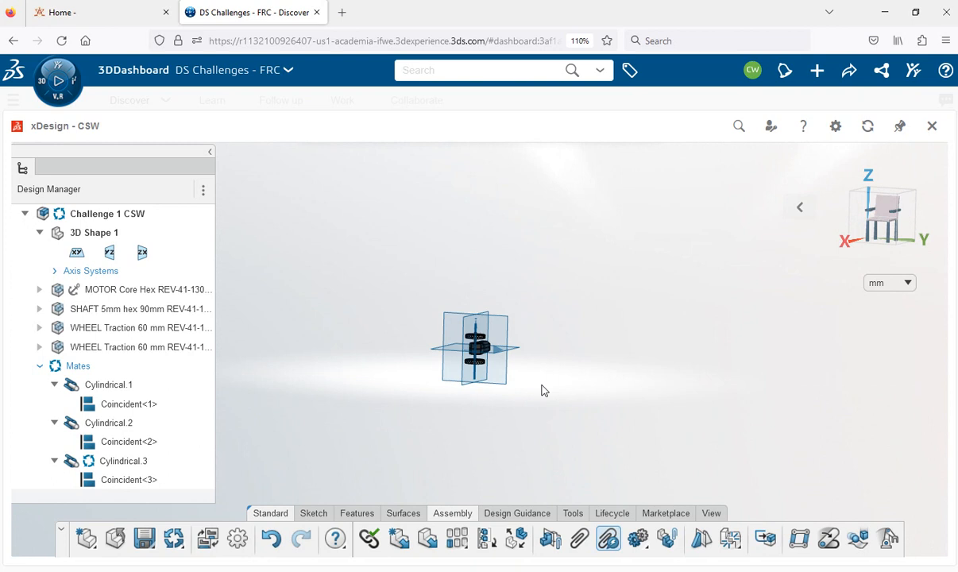
{"action": "scroll", "coordinate": [544, 390], "scroll_direction": "up", "scroll_amount": 3}
{"action": "scroll", "coordinate": [417, 363], "scroll_direction": "up", "scroll_amount": 4}
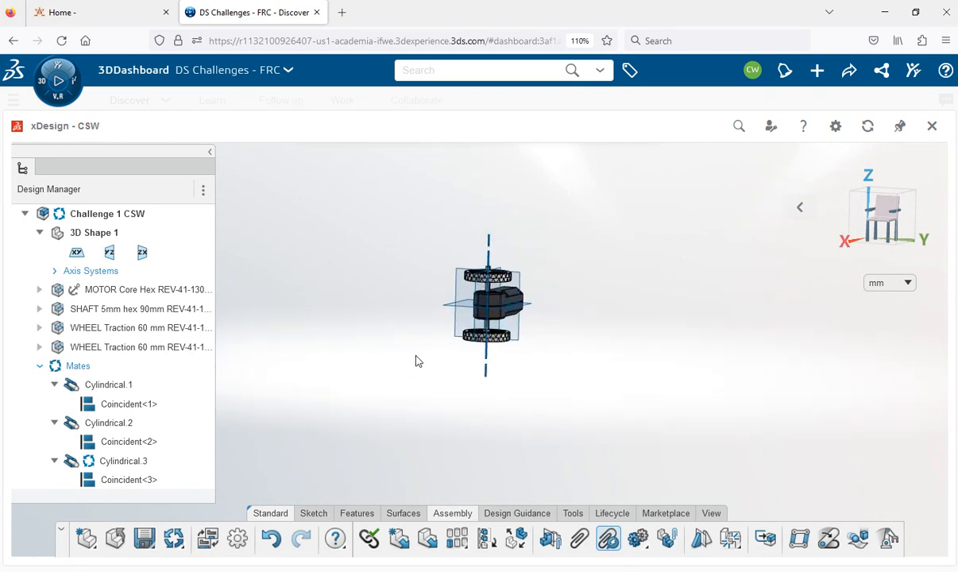
{"action": "scroll", "coordinate": [417, 361], "scroll_direction": "up", "scroll_amount": 3}
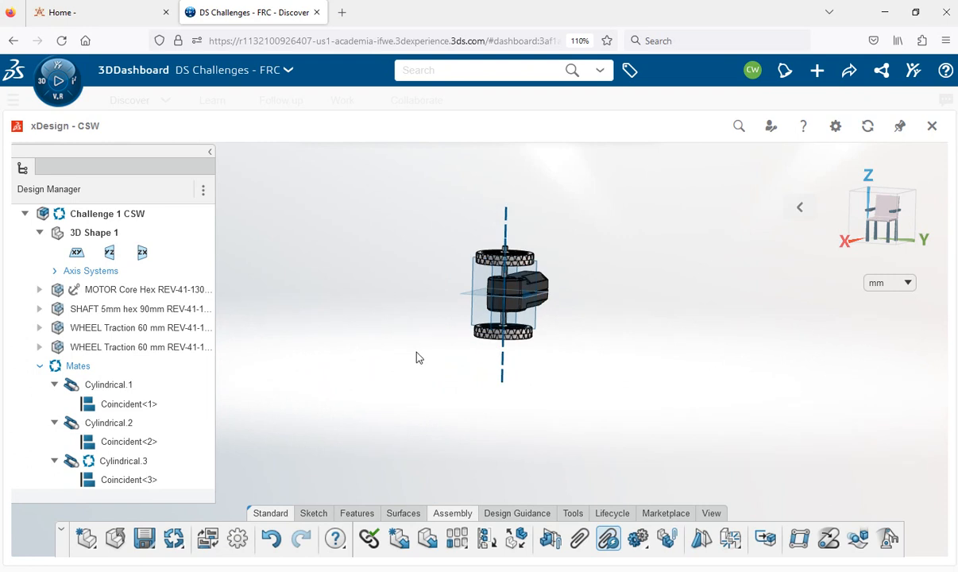
{"action": "scroll", "coordinate": [419, 357], "scroll_direction": "up", "scroll_amount": 2}
{"action": "scroll", "coordinate": [419, 358], "scroll_direction": "up", "scroll_amount": 2}
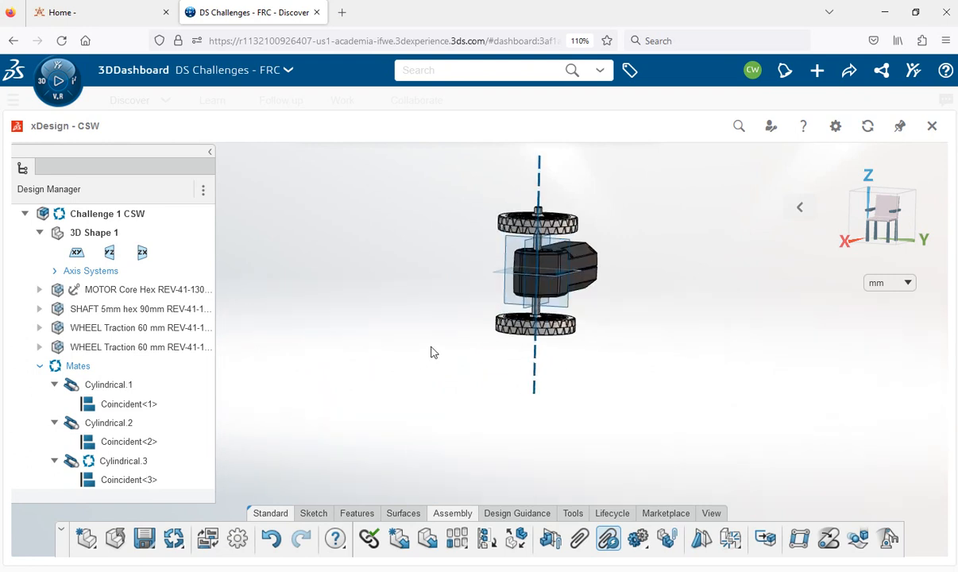
{"action": "scroll", "coordinate": [450, 358], "scroll_direction": "up", "scroll_amount": 2}
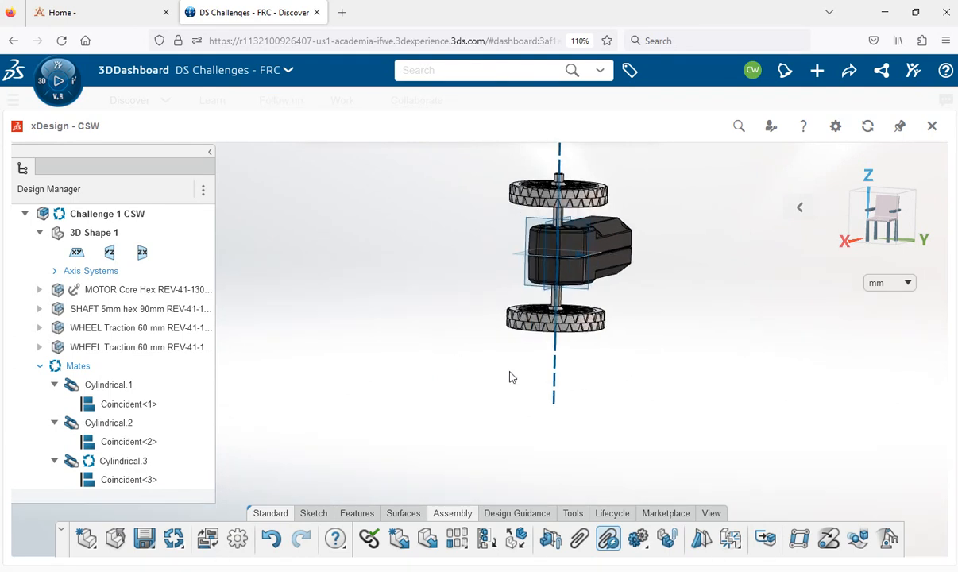
{"action": "middle_click_drag", "start_coordinate": [623, 397], "coordinate": [501, 394]}
{"action": "scroll", "coordinate": [501, 391], "scroll_direction": "up", "scroll_amount": 7}
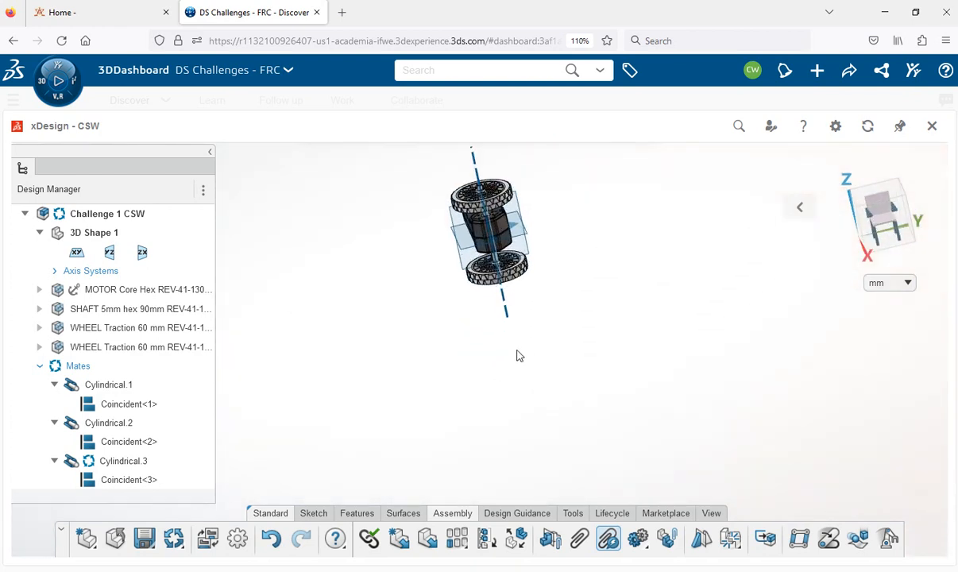
- Inspect how the two traction wheels sit along the hex shaft on either side of the motor
{"action": "scroll", "coordinate": [518, 352], "scroll_direction": "down", "scroll_amount": 1}
{"action": "scroll", "coordinate": [477, 330], "scroll_direction": "down", "scroll_amount": 4}
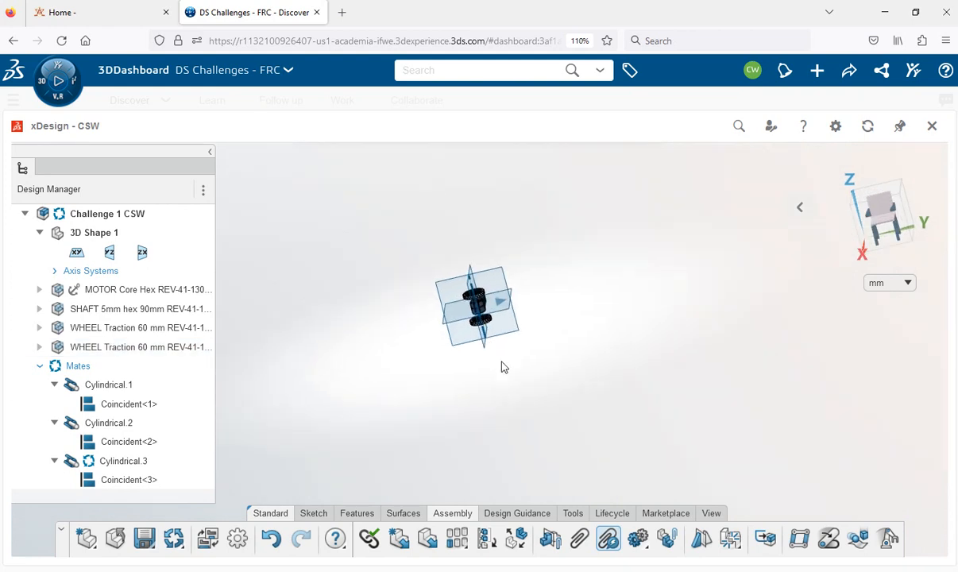
{"action": "scroll", "coordinate": [516, 370], "scroll_direction": "up", "scroll_amount": 3}
{"action": "scroll", "coordinate": [347, 203], "scroll_direction": "up", "scroll_amount": 4}
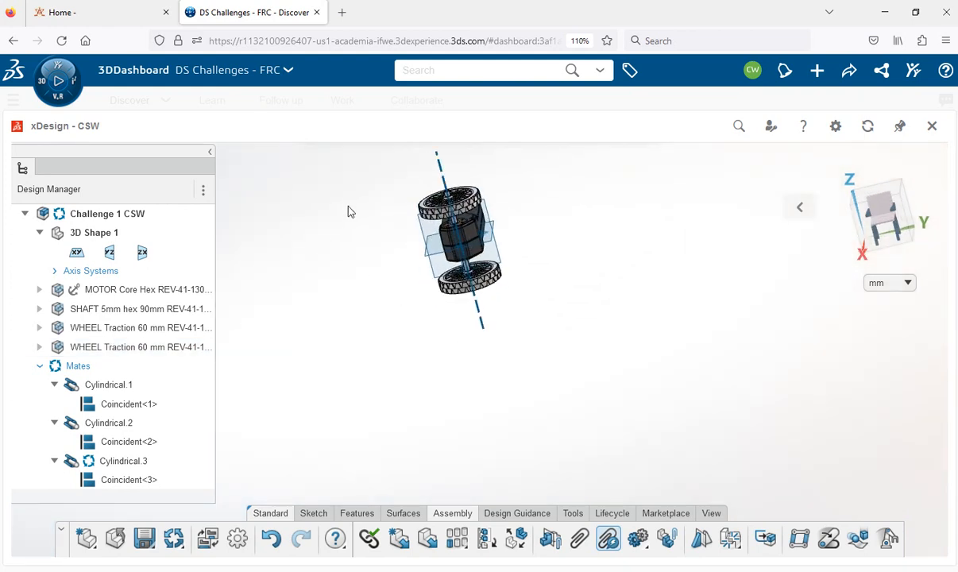
{"action": "scroll", "coordinate": [354, 226], "scroll_direction": "up", "scroll_amount": 2}
{"action": "middle_click_drag", "start_coordinate": [381, 260], "coordinate": [573, 192]}
{"action": "scroll", "coordinate": [581, 338], "scroll_direction": "down", "scroll_amount": 2}
{"action": "scroll", "coordinate": [546, 382], "scroll_direction": "up", "scroll_amount": 2}
{"action": "scroll", "coordinate": [513, 359], "scroll_direction": "up", "scroll_amount": 5}
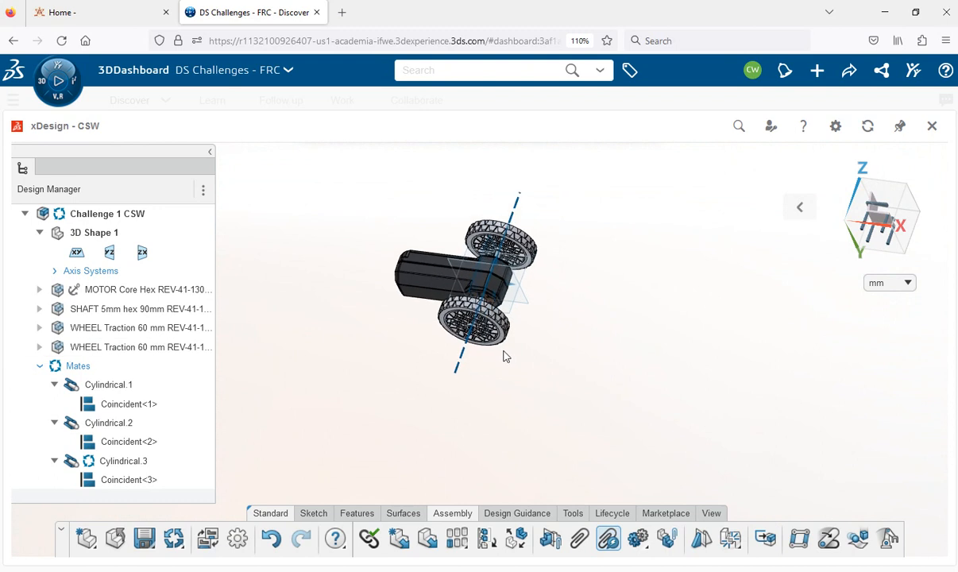
{"action": "middle_click_drag", "start_coordinate": [497, 336], "coordinate": [433, 355]}
{"action": "scroll", "coordinate": [564, 415], "scroll_direction": "down", "scroll_amount": 6}
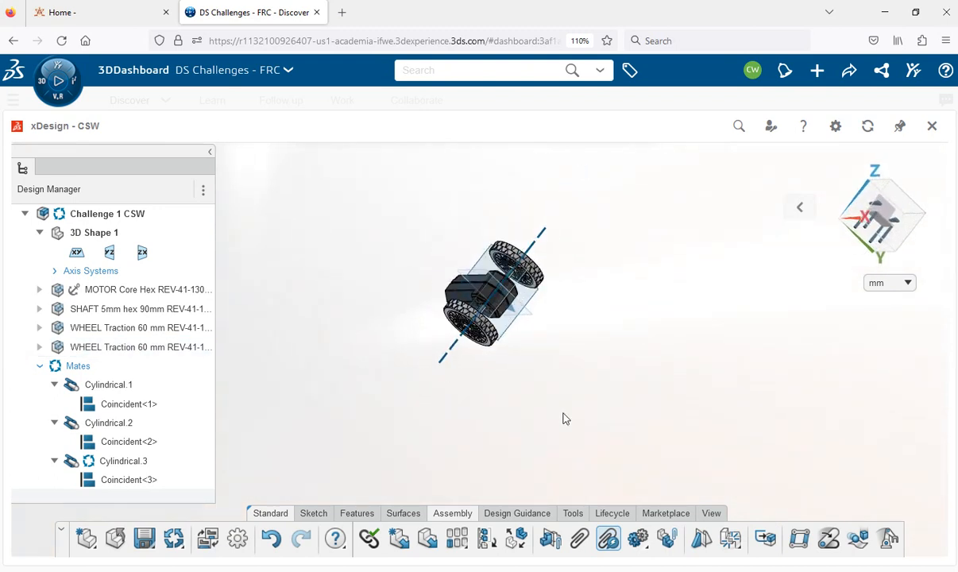
{"action": "scroll", "coordinate": [518, 398], "scroll_direction": "up", "scroll_amount": 2}
{"action": "scroll", "coordinate": [493, 375], "scroll_direction": "up", "scroll_amount": 1}
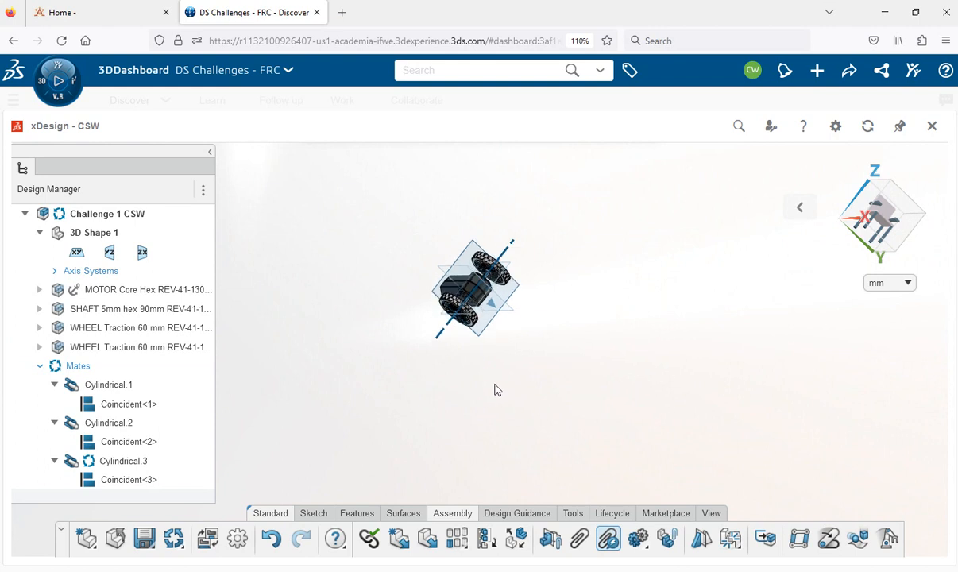
{"action": "scroll", "coordinate": [492, 362], "scroll_direction": "up", "scroll_amount": 2}
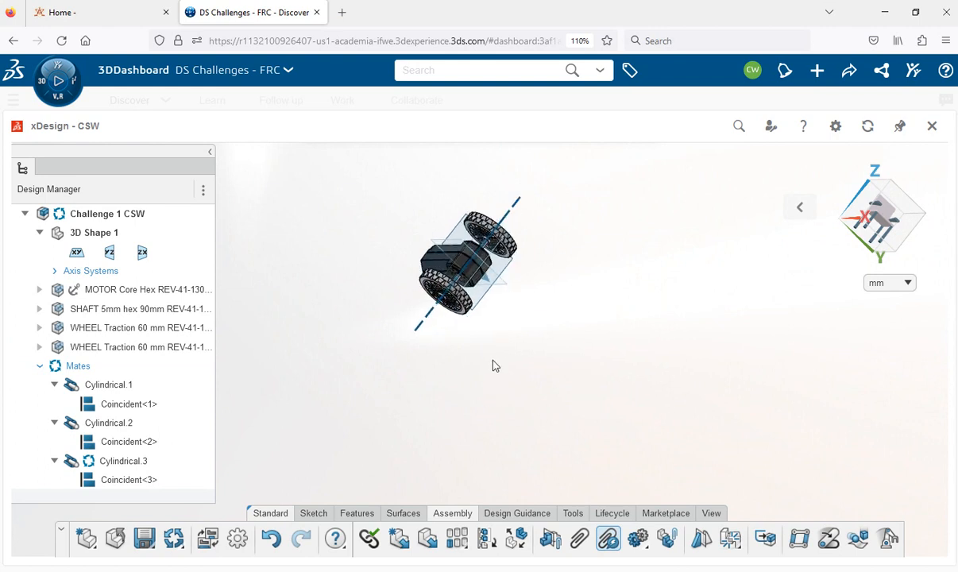
{"action": "scroll", "coordinate": [493, 365], "scroll_direction": "up", "scroll_amount": 1}
{"action": "scroll", "coordinate": [348, 278], "scroll_direction": "up", "scroll_amount": 1}
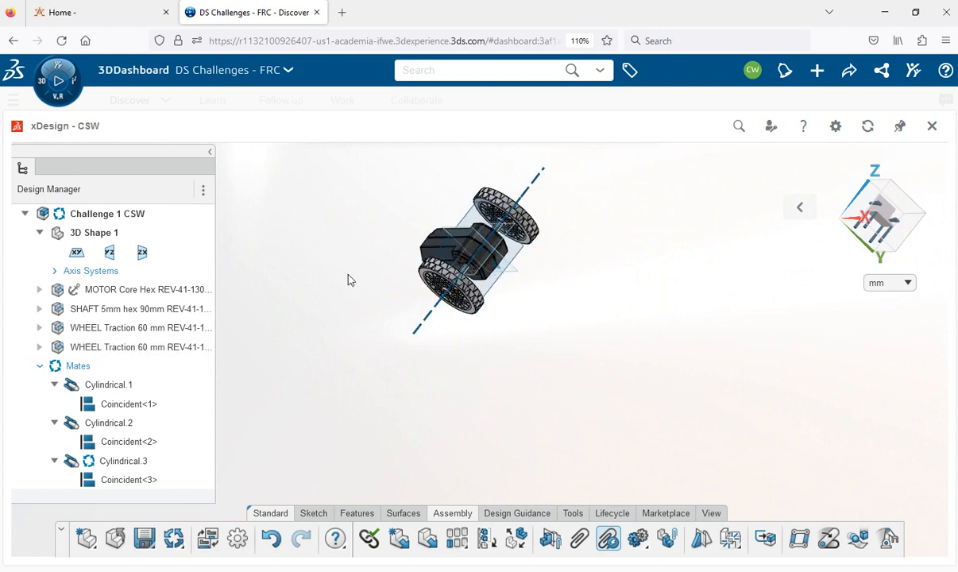
{"action": "scroll", "coordinate": [348, 279], "scroll_direction": "up", "scroll_amount": 1}
{"action": "scroll", "coordinate": [356, 291], "scroll_direction": "up", "scroll_amount": 1}
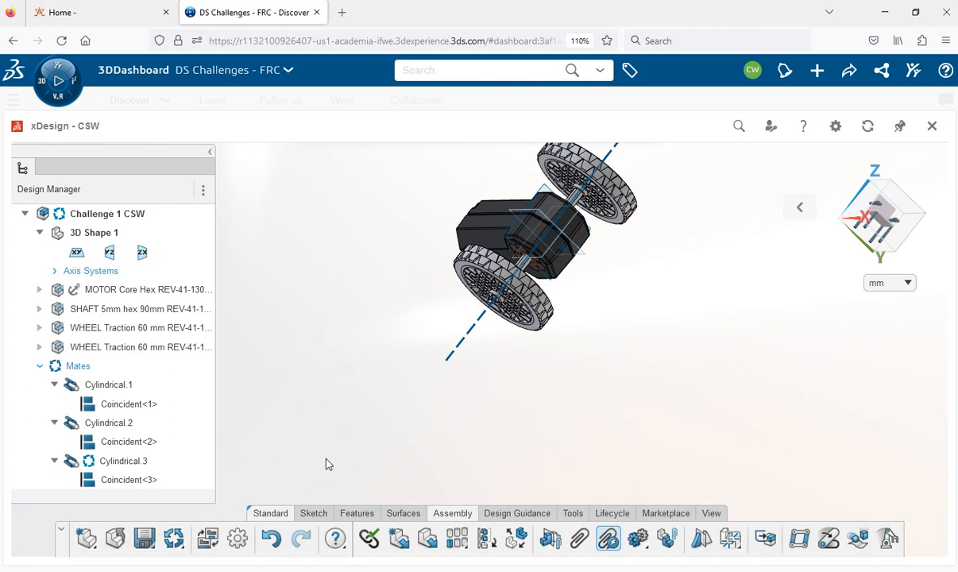
- Save the Challenge 1 CSW assembly with its mated motor, shaft and wheels
{"action": "left_click", "coordinate": [144, 539]}
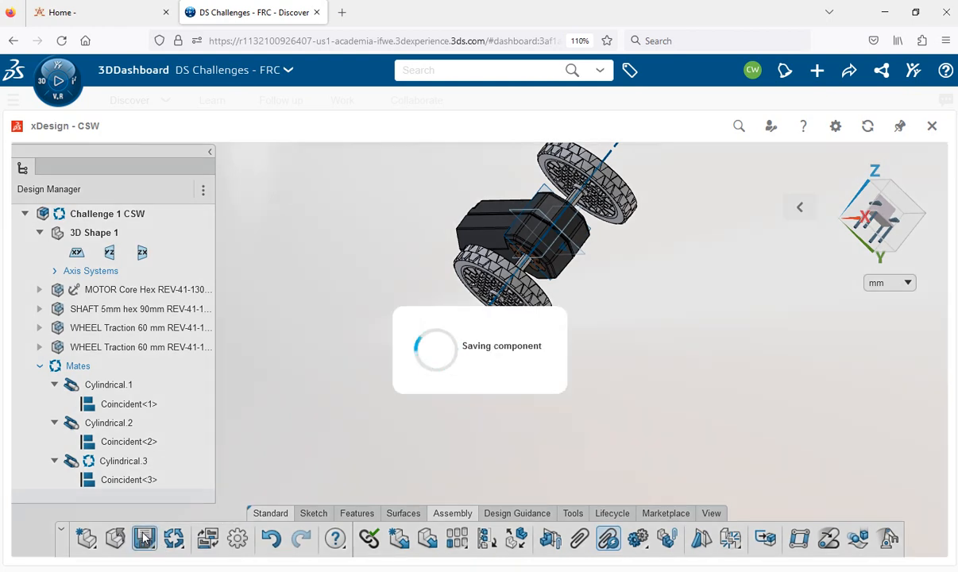